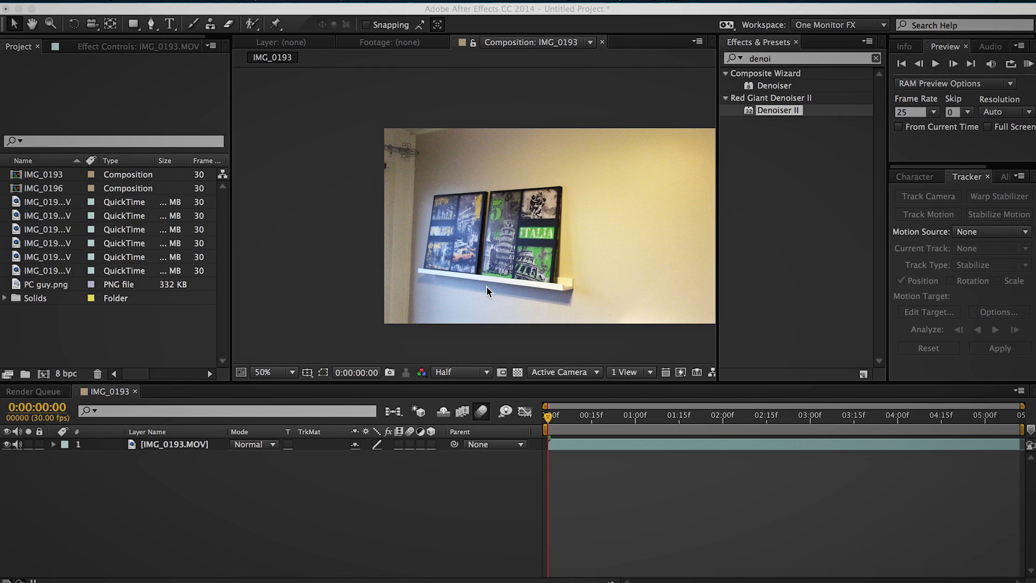
Focus the IMG_0193 timeline that holds the IMG_0193.MOV wall footage.
click(481, 419)
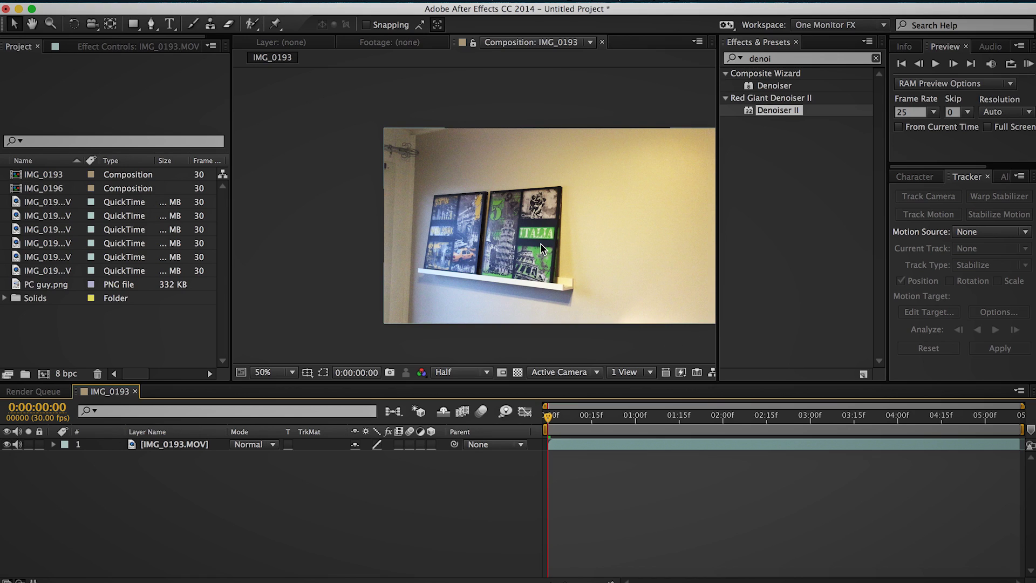
Scrub through the IMG_0193.MOV footage to preview it, then select the footage layer.
scroll(543, 249, right, 5)
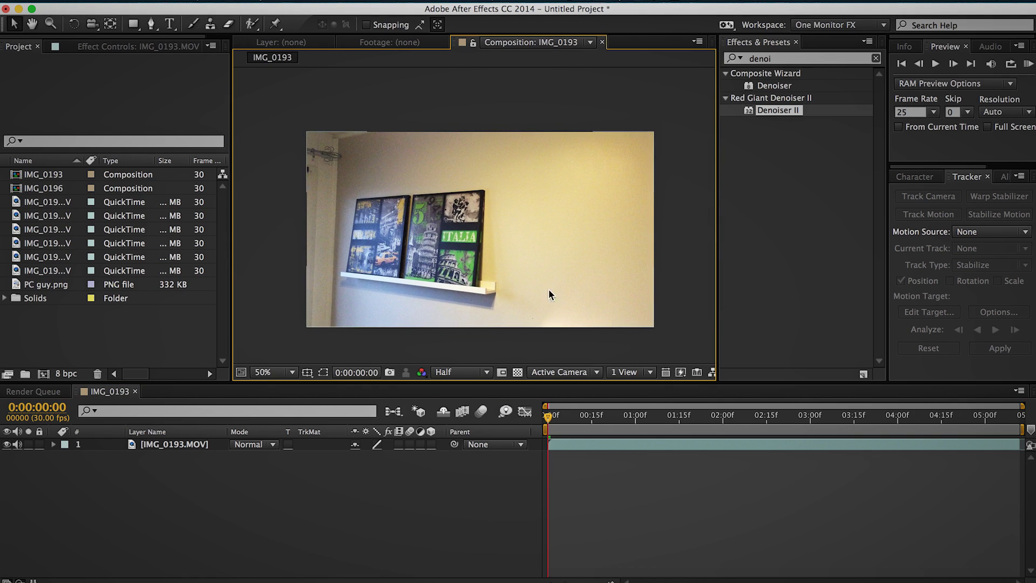
drag(547, 421, 1018, 420)
drag(886, 426, 512, 430)
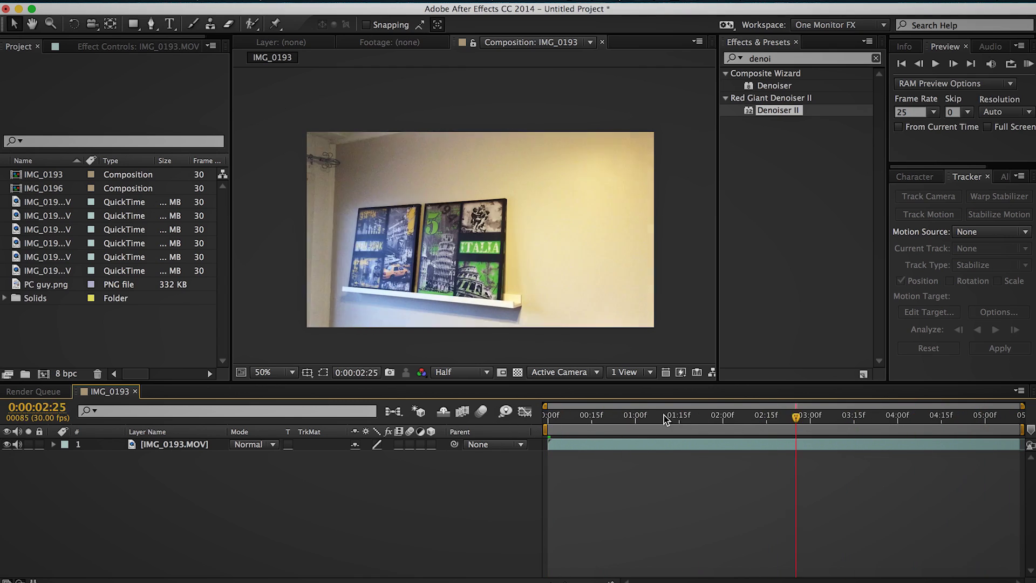
click(205, 492)
key(super+a)
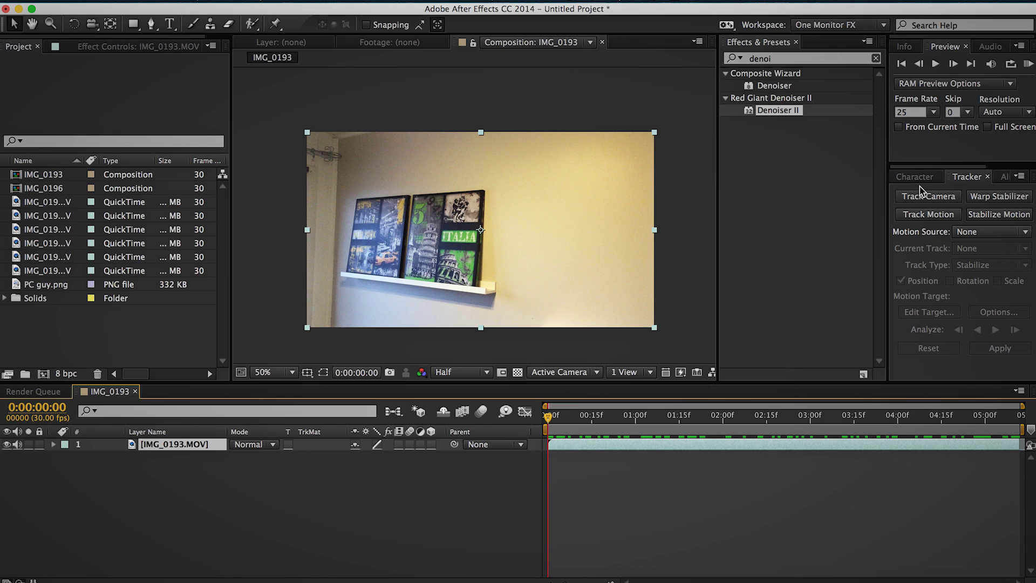
click(438, 1)
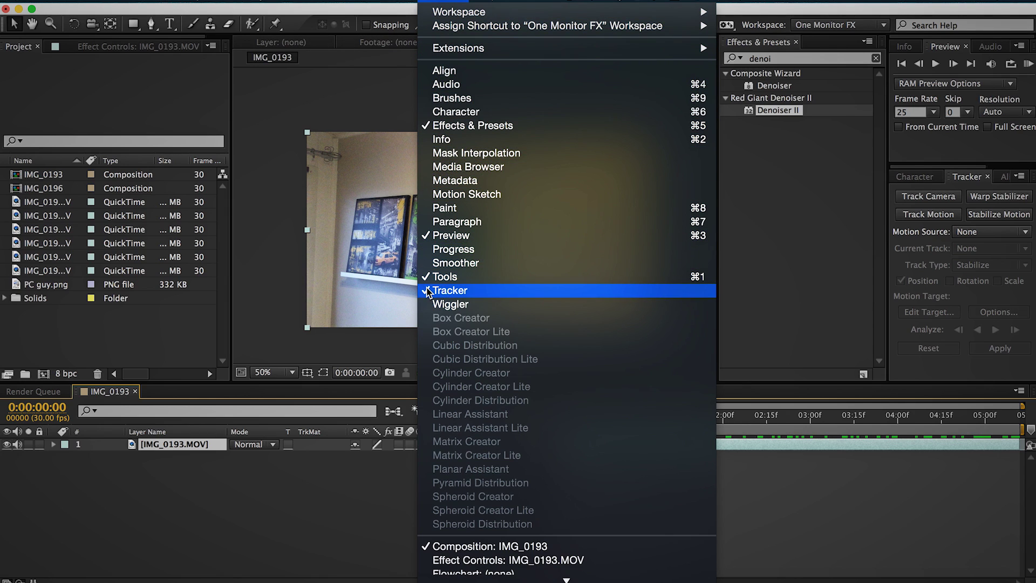
click(445, 295)
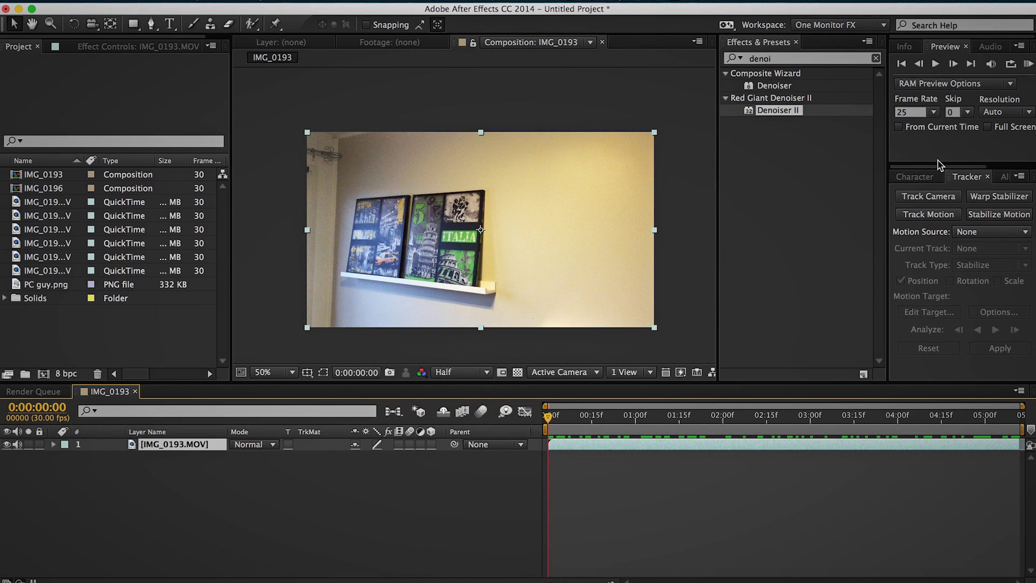
mouse_move(967, 176)
mouse_down()
mouse_move(368, 187)
mouse_move(104, 128)
mouse_move(955, 174)
mouse_up()
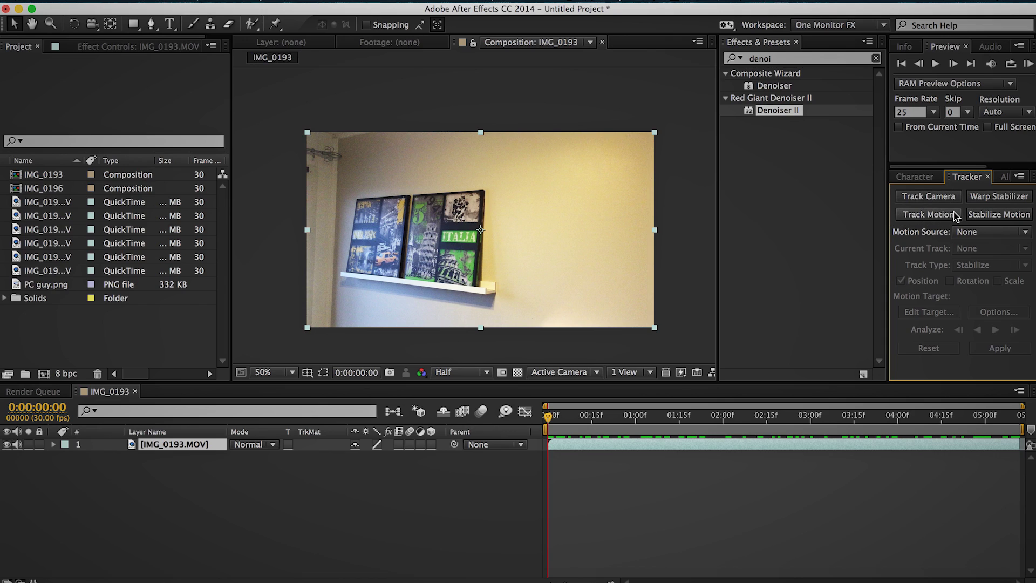
Run Track Camera so the 3D Camera Tracker analyses and solves the wall footage.
click(926, 198)
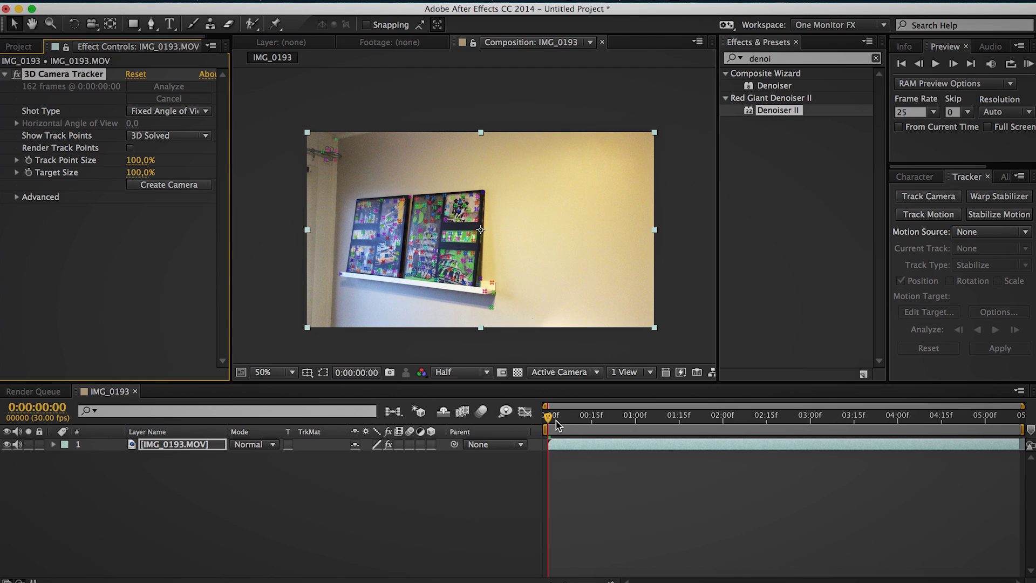
Enlarge the camera tracker's Track Point Size to 126% and scrub to check the points.
drag(558, 428, 548, 452)
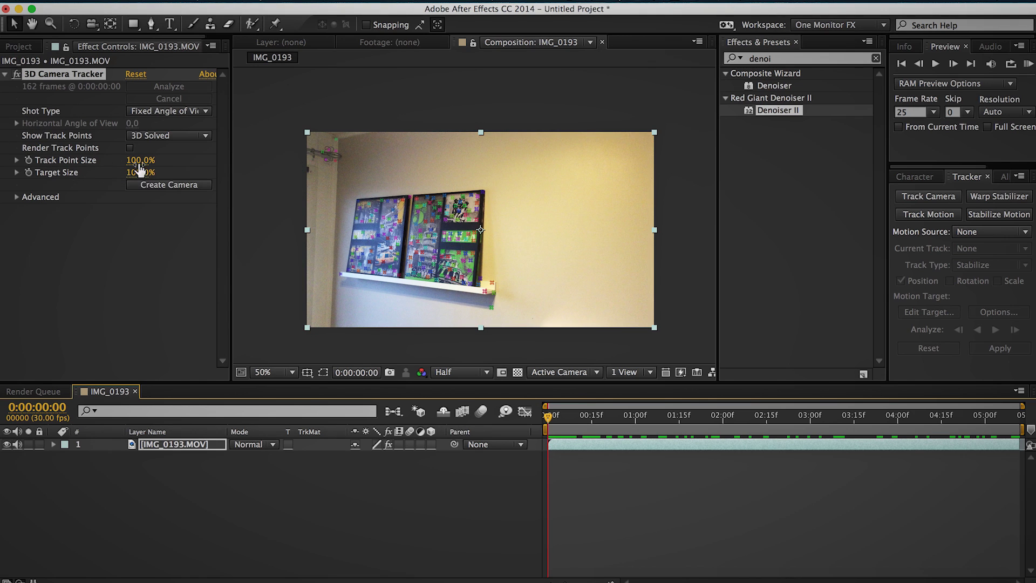
drag(139, 160, 169, 184)
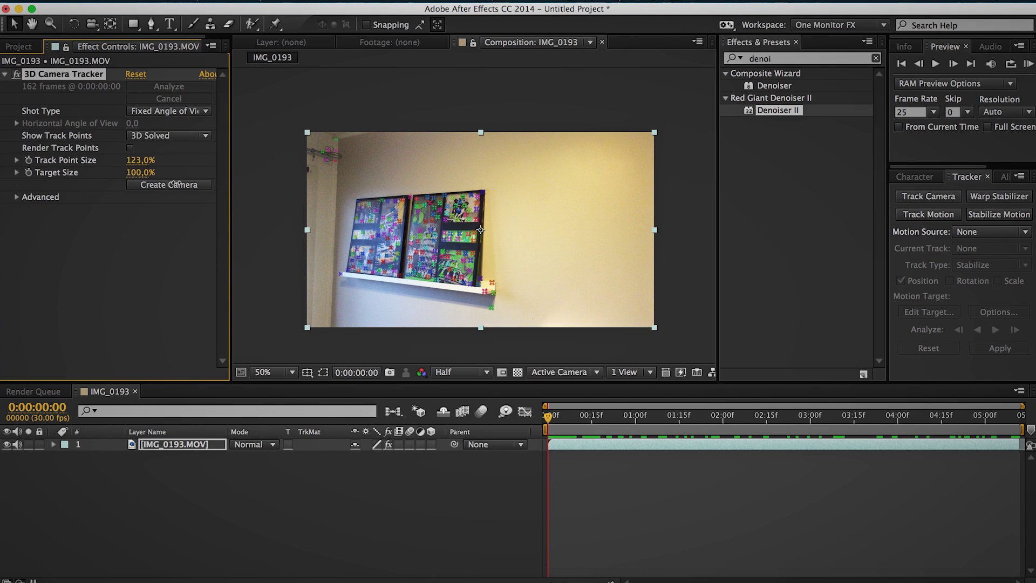
click(125, 234)
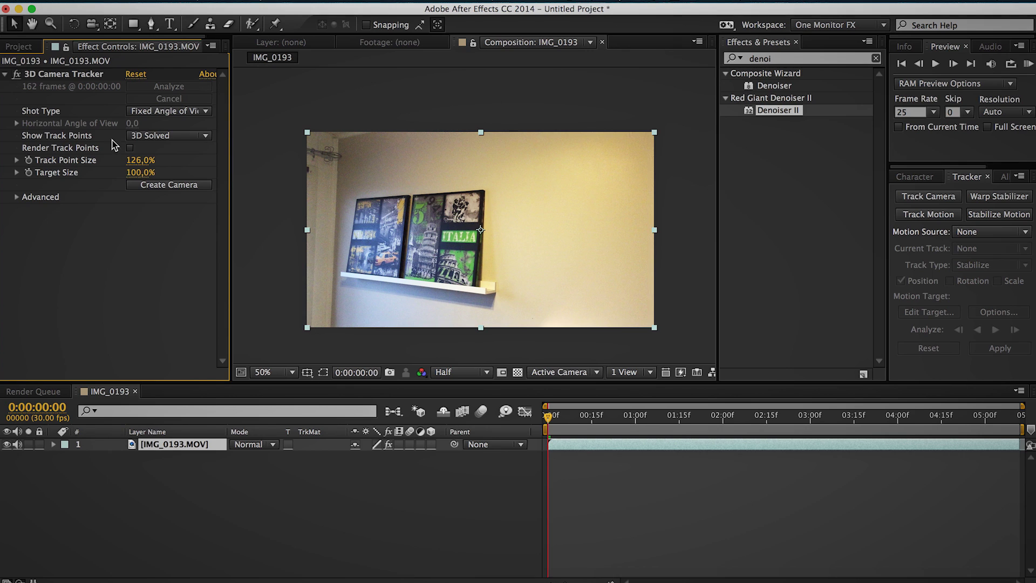
click(102, 75)
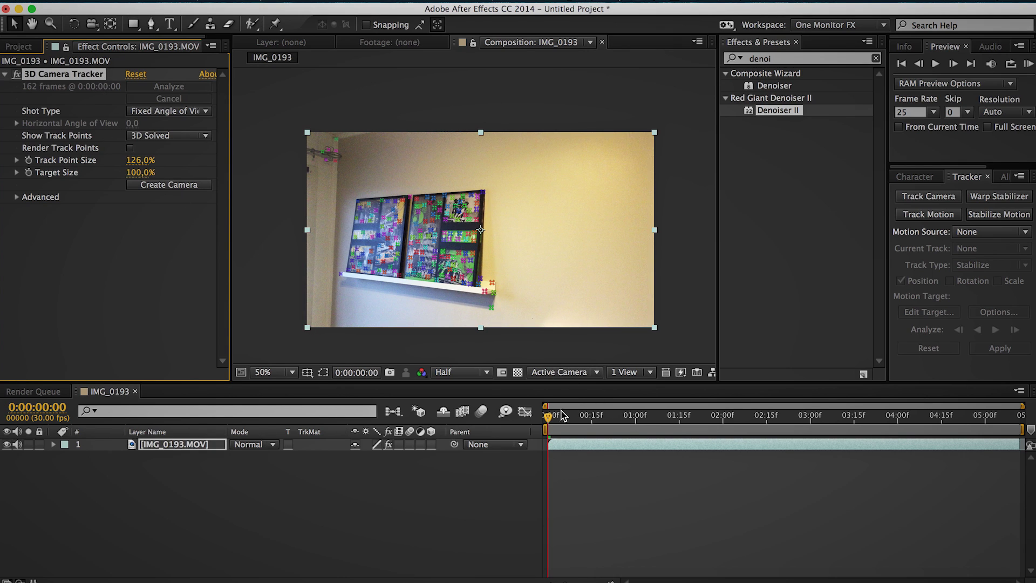
click(561, 422)
key(Page_Down)
drag(562, 422, 607, 432)
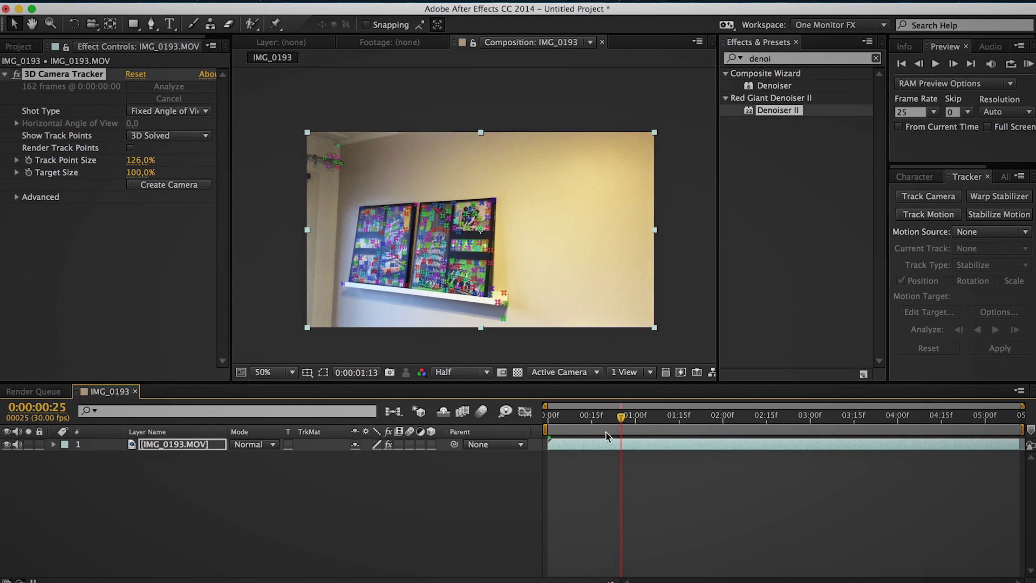
drag(669, 452, 549, 444)
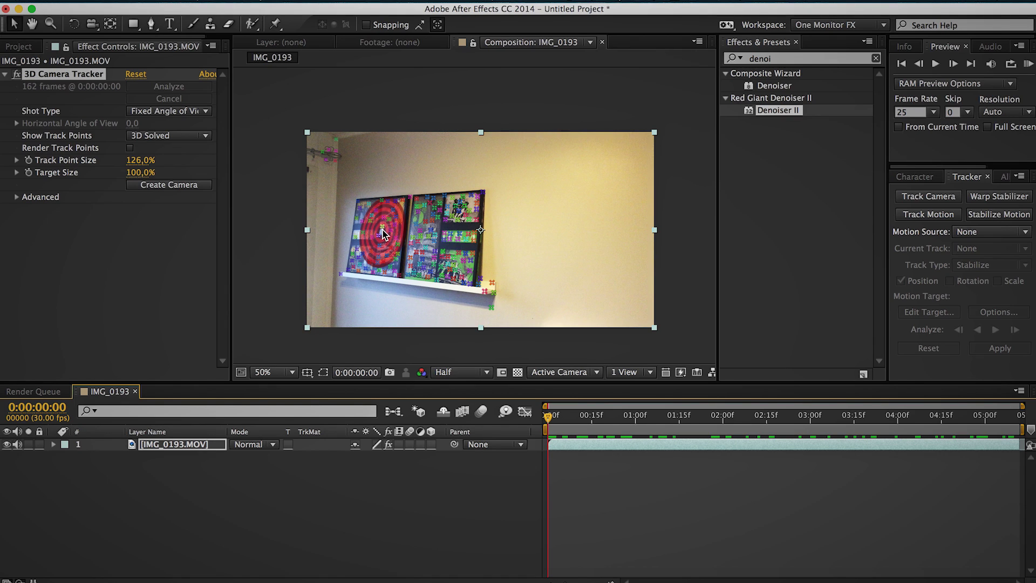
Pick three track points on the left picture frame and create a text layer and camera there.
click(382, 233)
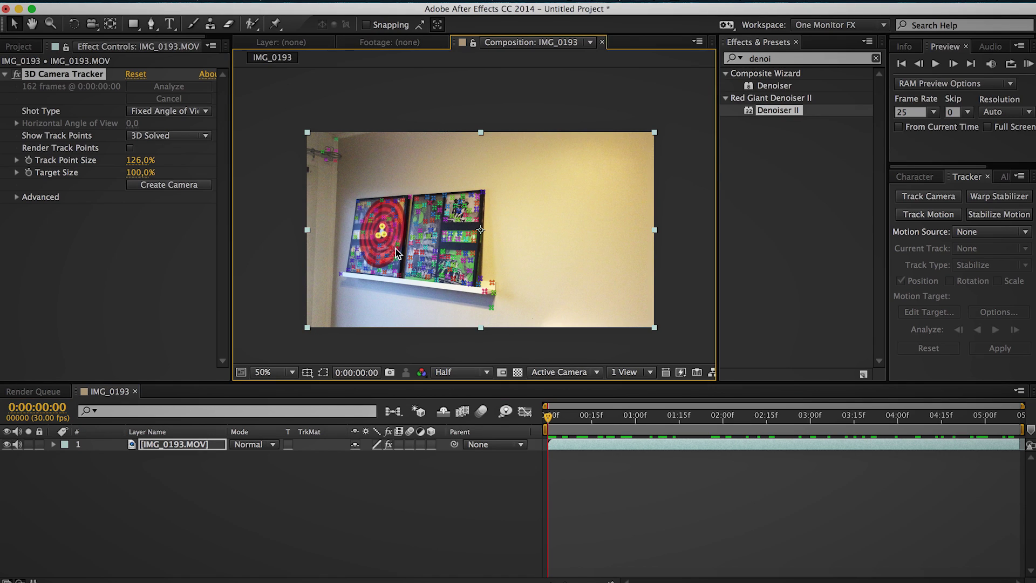
scroll(378, 238, down, 4)
scroll(394, 239, up, 8)
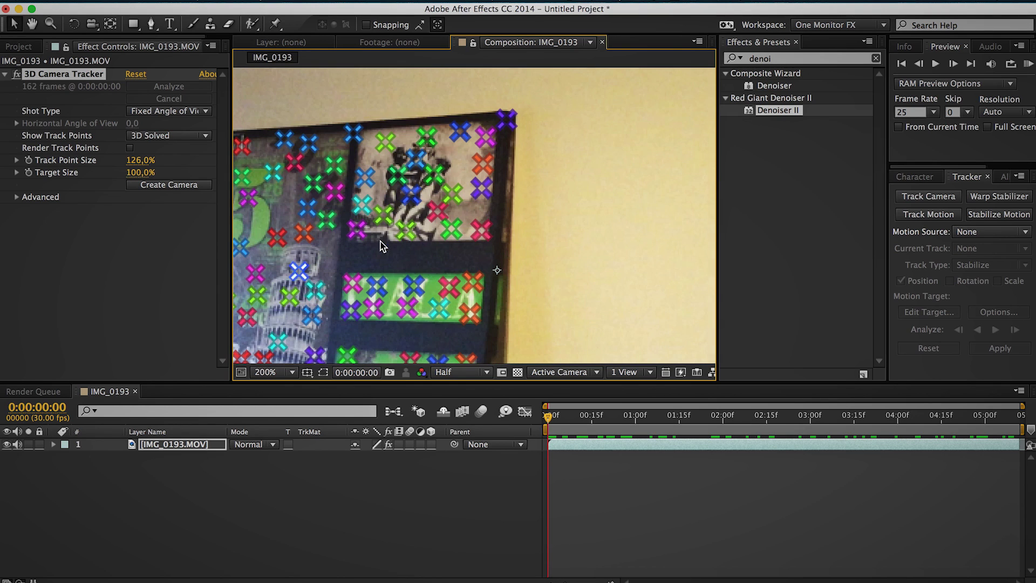
drag(365, 242, 615, 201)
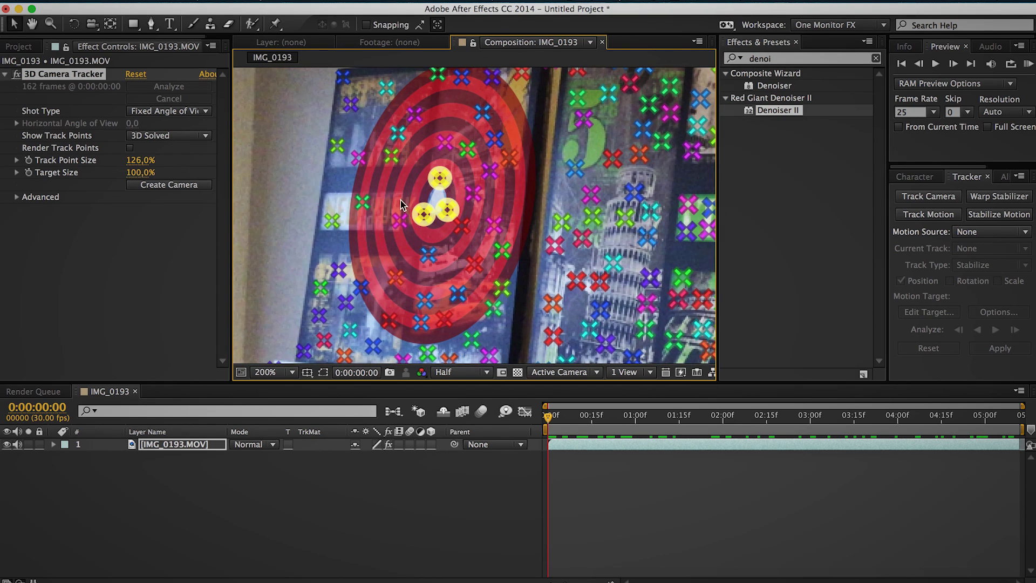
scroll(478, 208, down, 3)
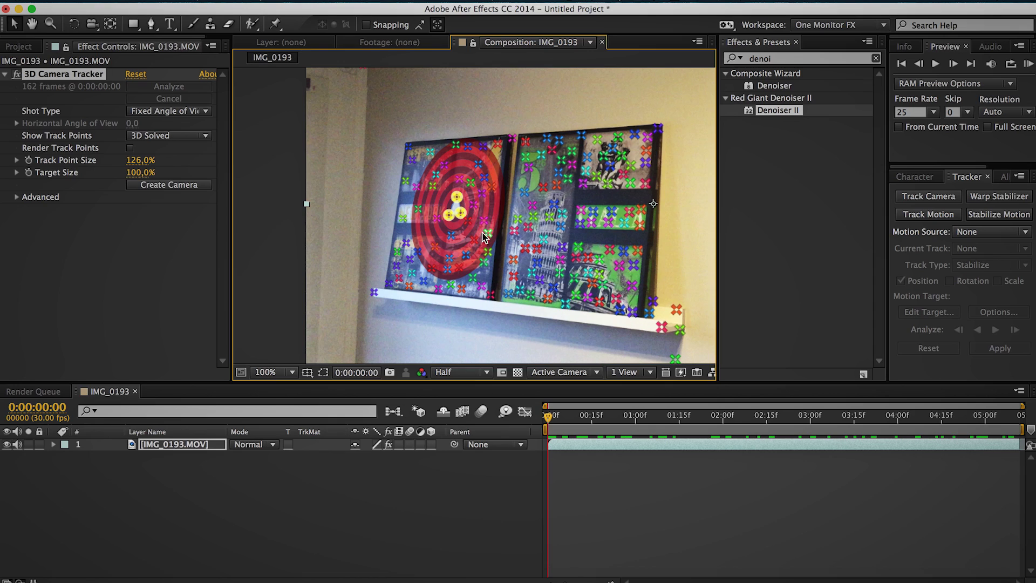
right_click(456, 215)
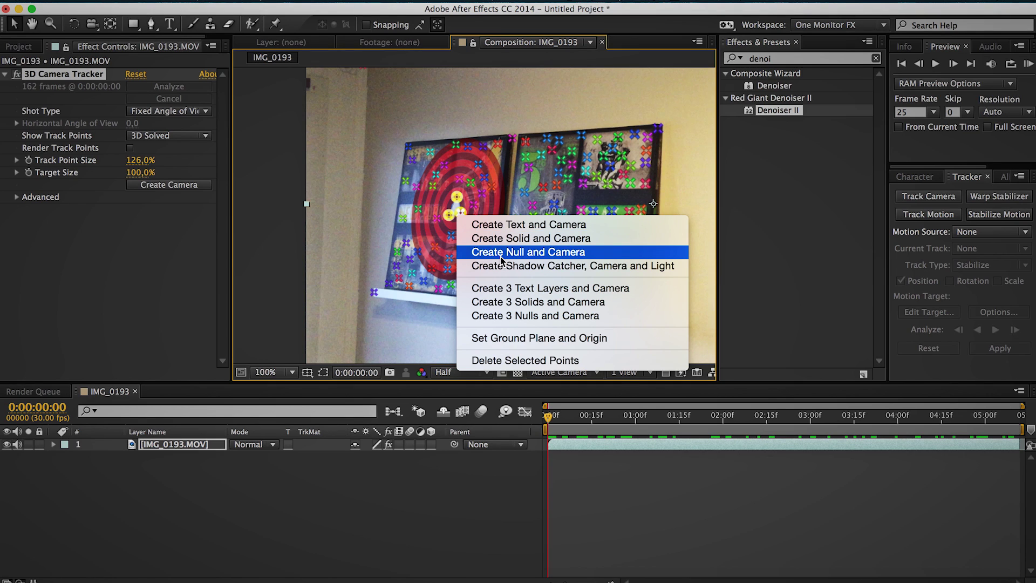
click(523, 229)
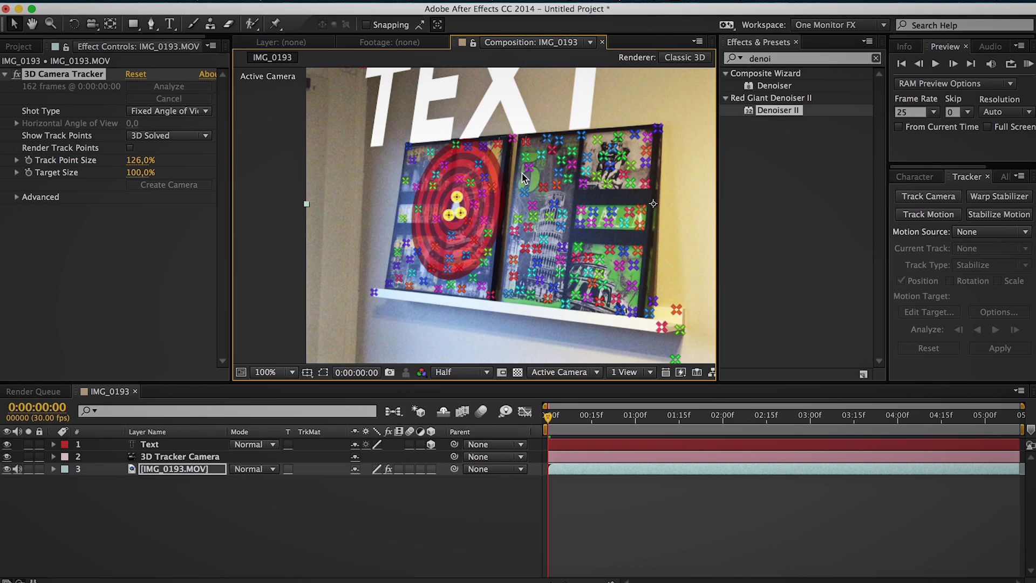
Zoom the viewer out to 50%, recentre the frame, and scrub to confirm the text tracks.
key(comma)
key(h)
drag(542, 223, 512, 246)
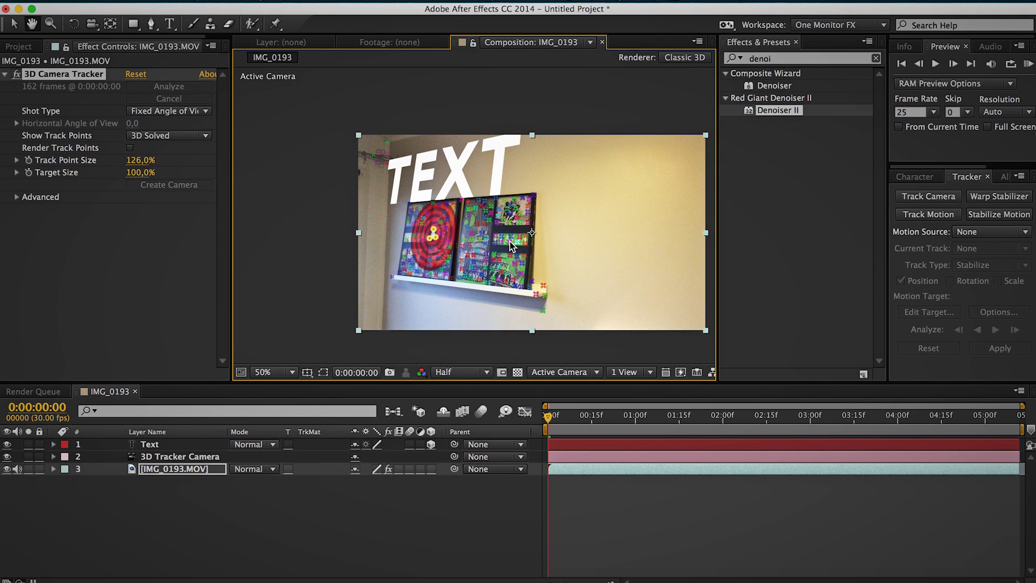
key(v)
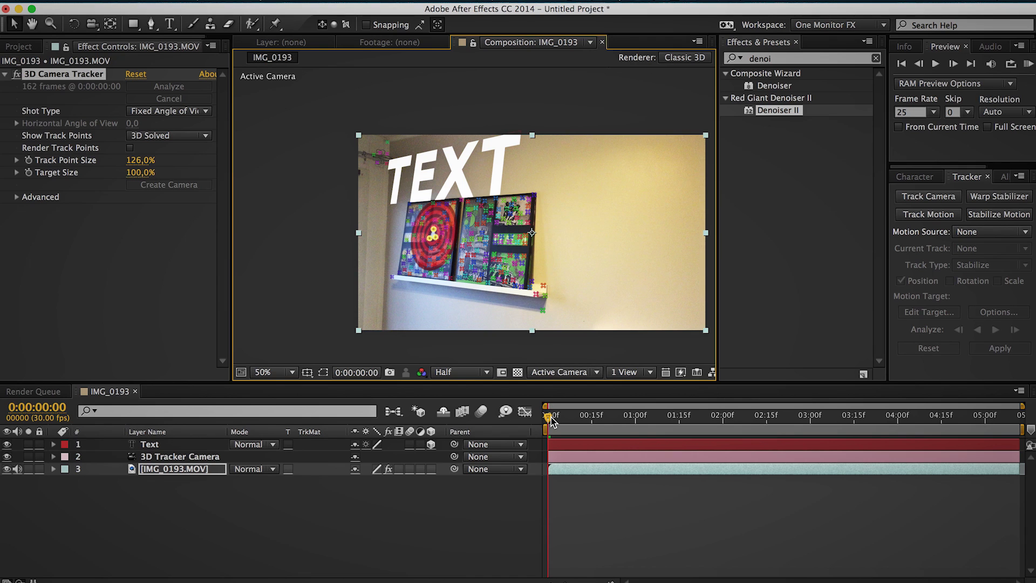
mouse_move(550, 415)
mouse_down()
mouse_move(947, 427)
mouse_move(552, 428)
mouse_up()
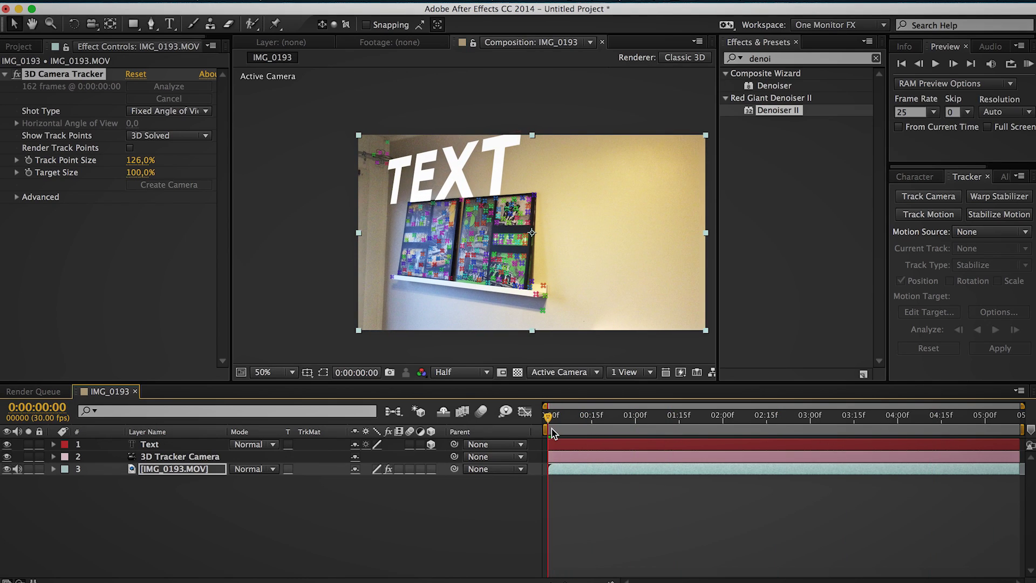
Drag the Text layer's axis arrows to place TEXT over the frames, closer to the camera.
click(162, 443)
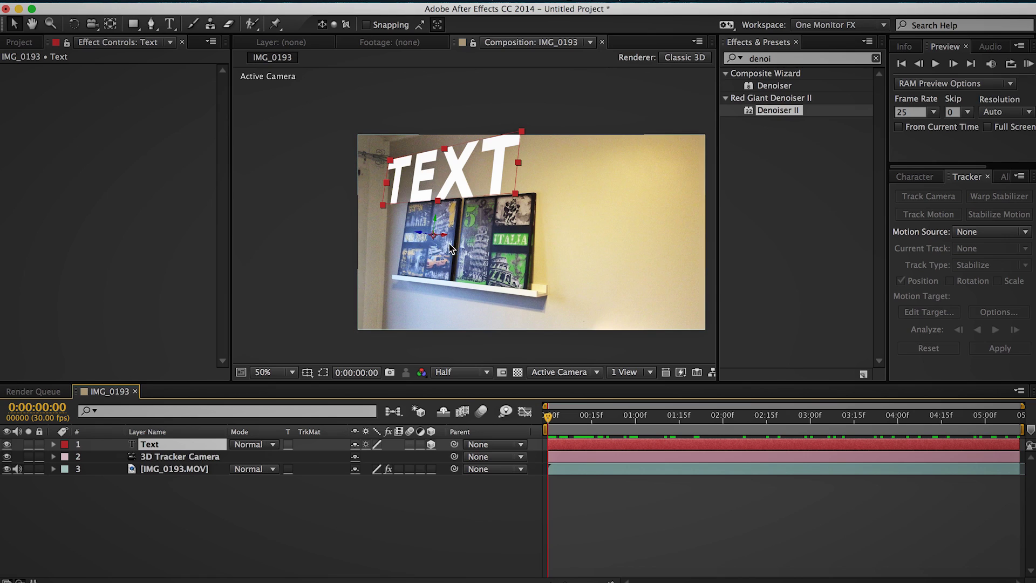
key(period)
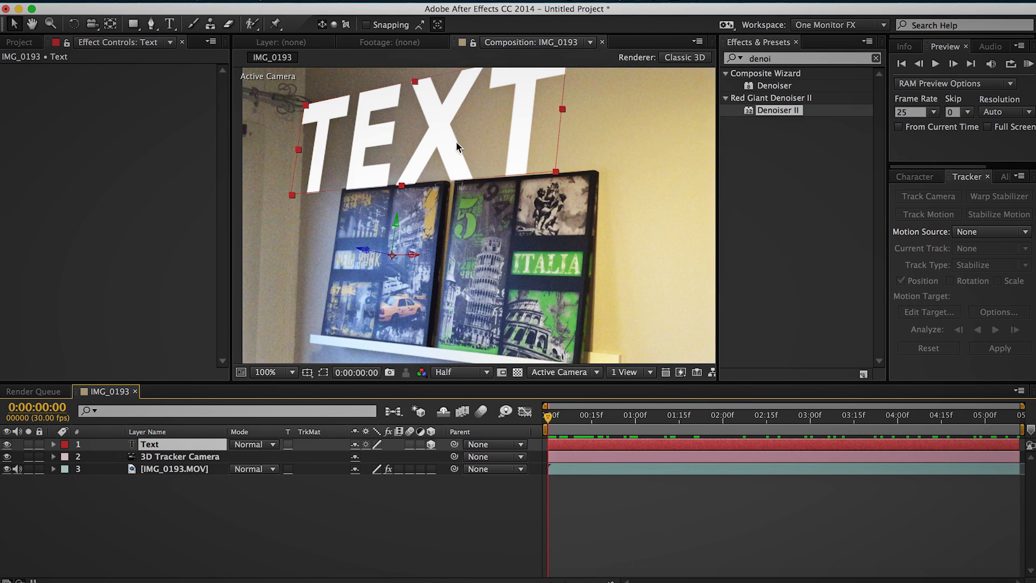
drag(442, 144, 420, 190)
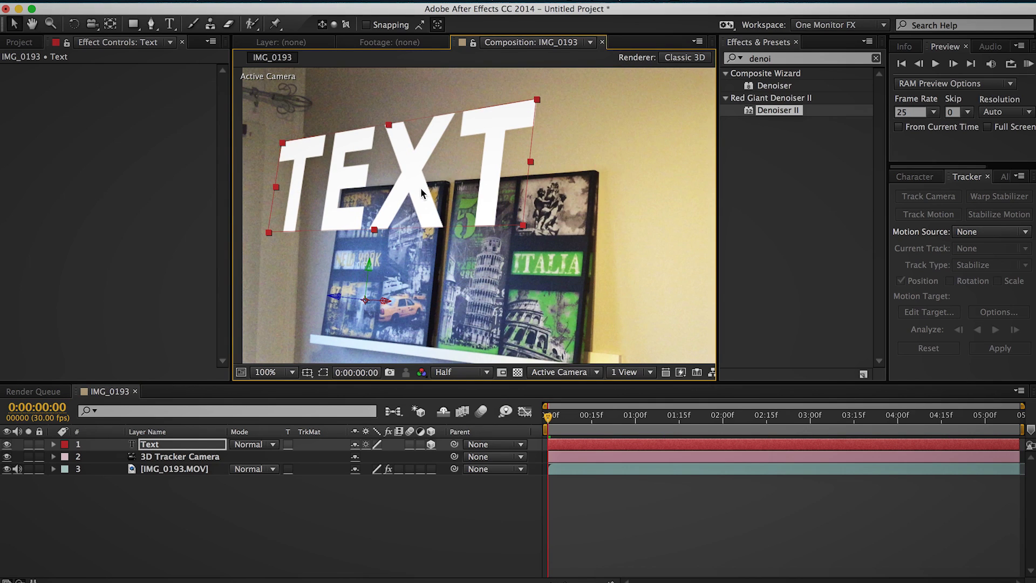
key(super+z)
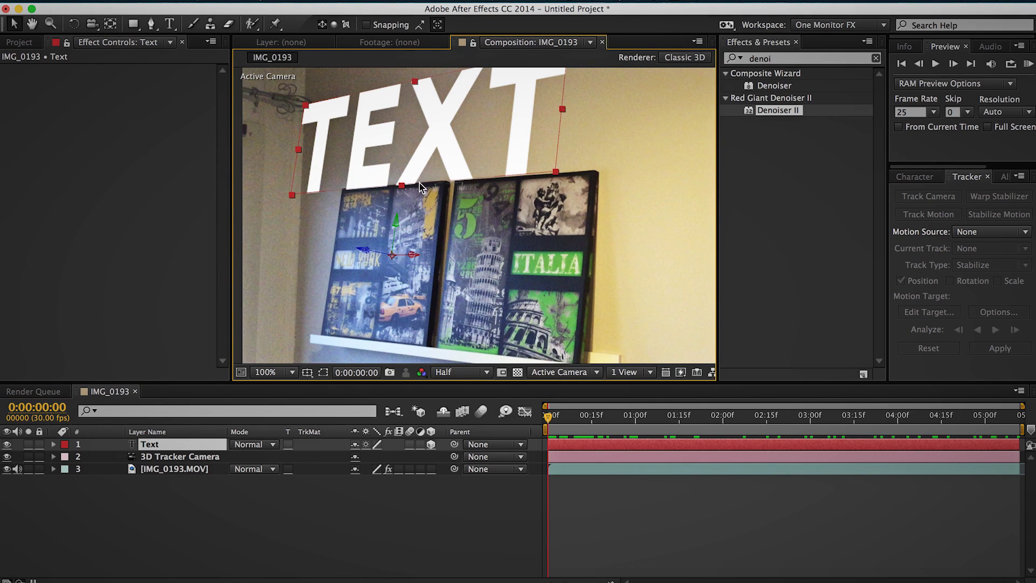
key(comma)
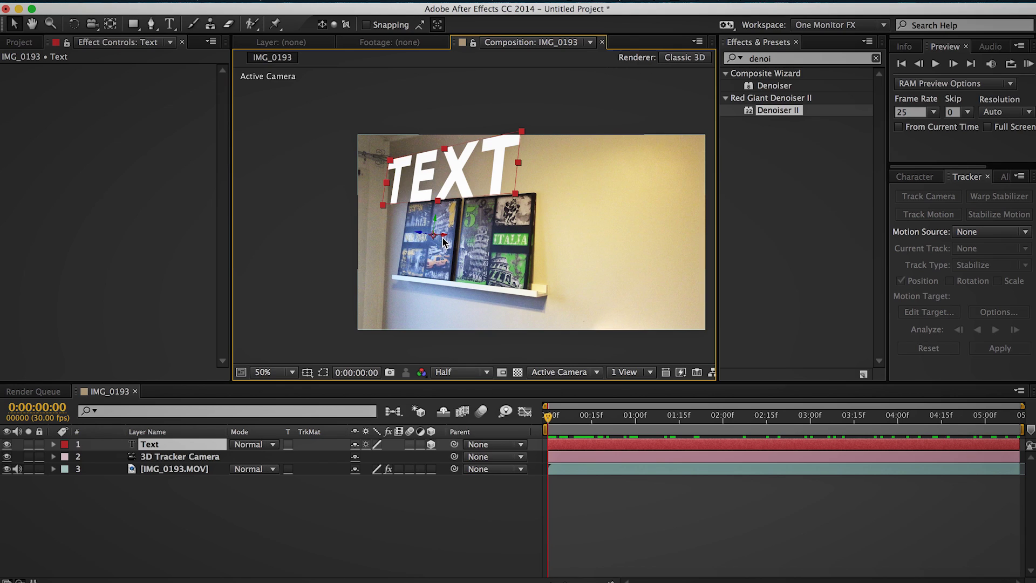
drag(445, 237, 442, 330)
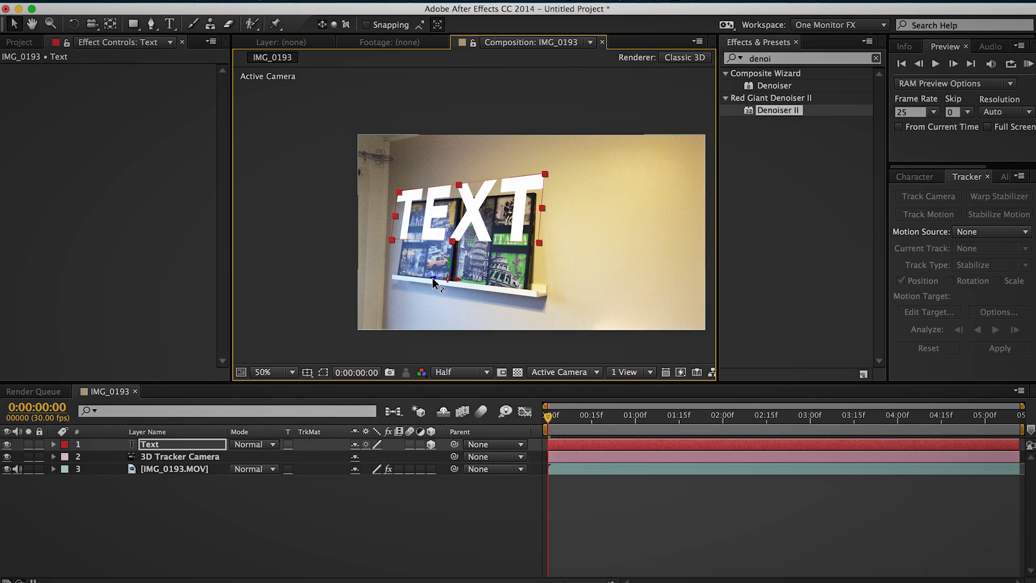
drag(432, 277, 317, 292)
drag(416, 277, 376, 280)
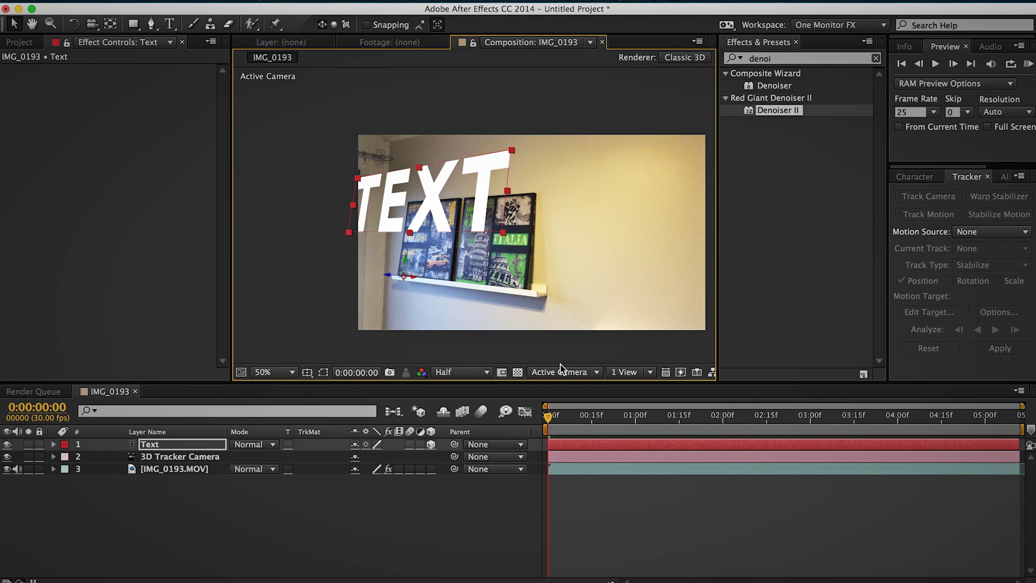
Slide the text along its depth axis and scrub through the shot to check its tracking.
mouse_move(562, 416)
mouse_down()
mouse_move(820, 415)
mouse_move(542, 416)
mouse_up()
drag(390, 280, 458, 289)
drag(565, 425, 1000, 426)
drag(865, 433, 547, 426)
drag(675, 426, 777, 452)
key(Home)
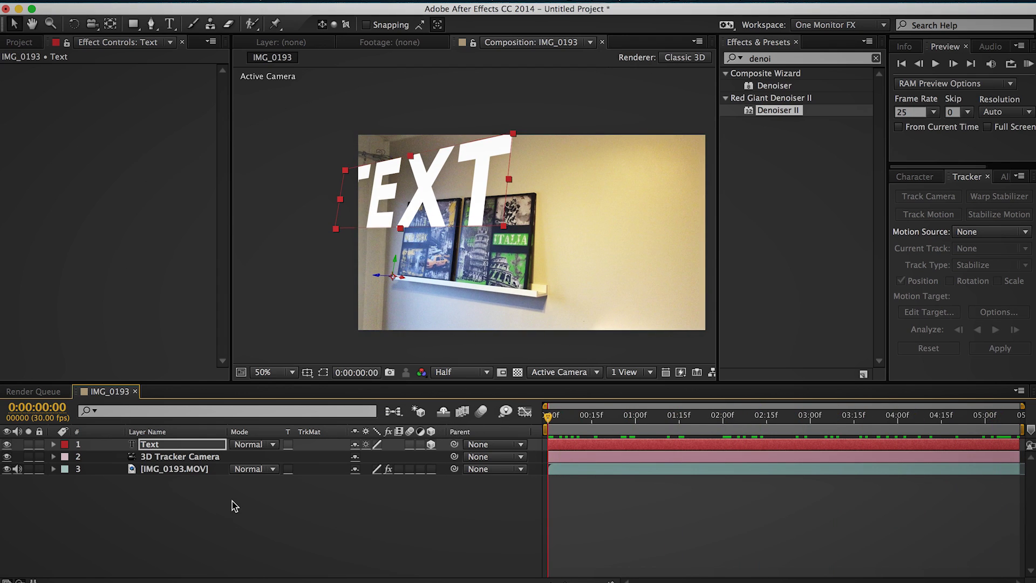
click(232, 500)
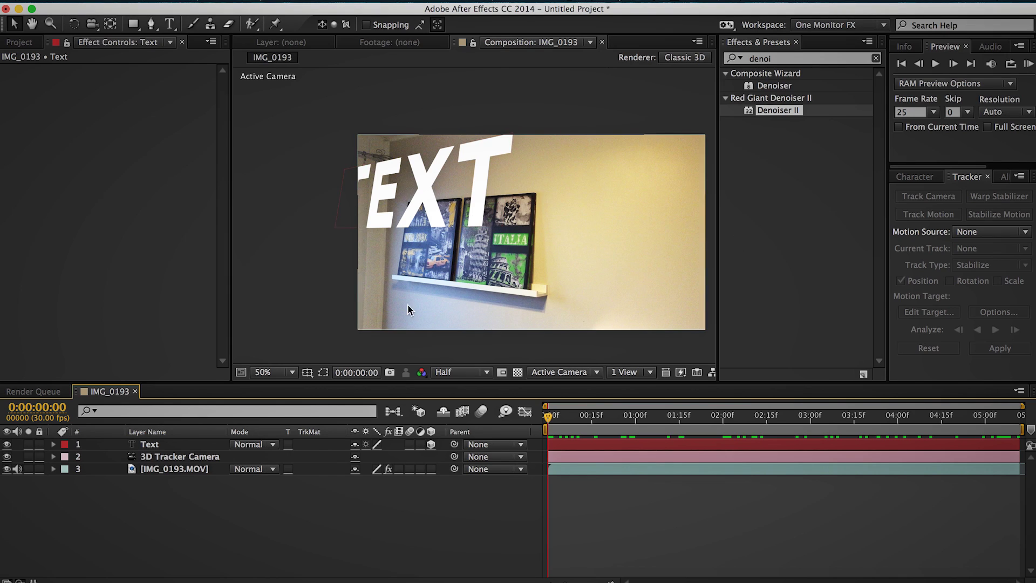
click(183, 444)
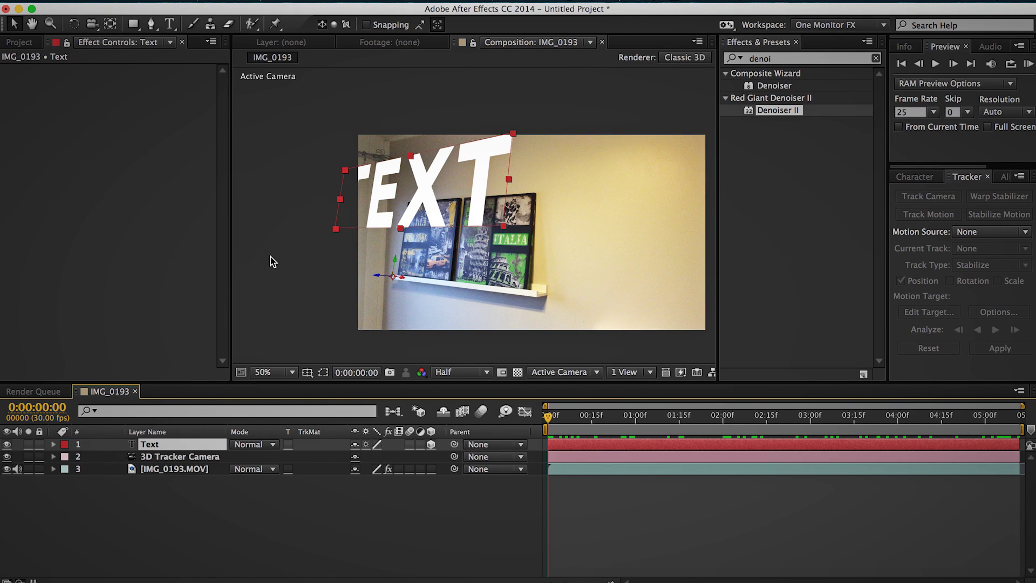
Raise the Text layer's anchor point toward the lettering's centre with the Pan Behind tool, then scrub to check.
key(c)
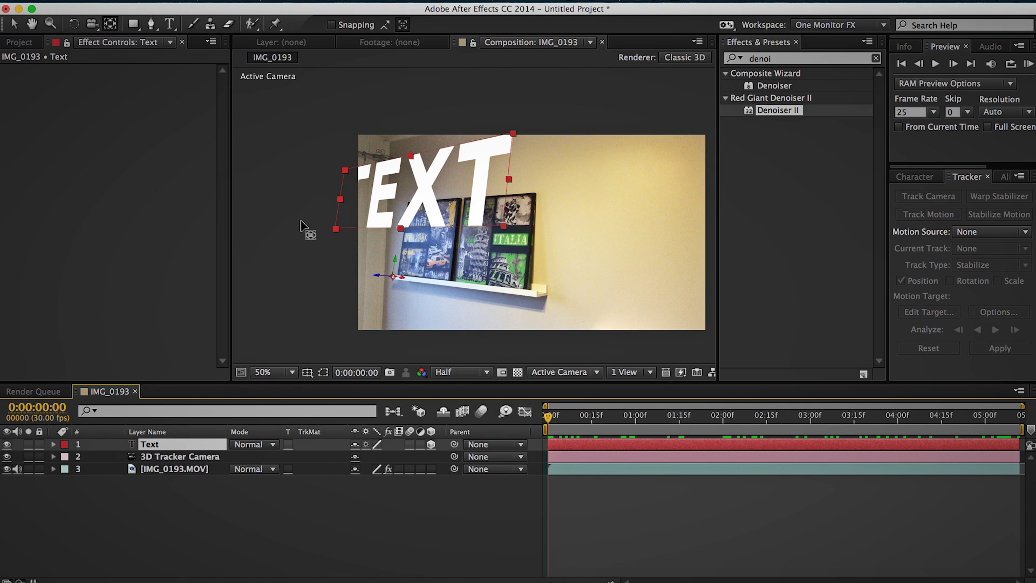
click(113, 25)
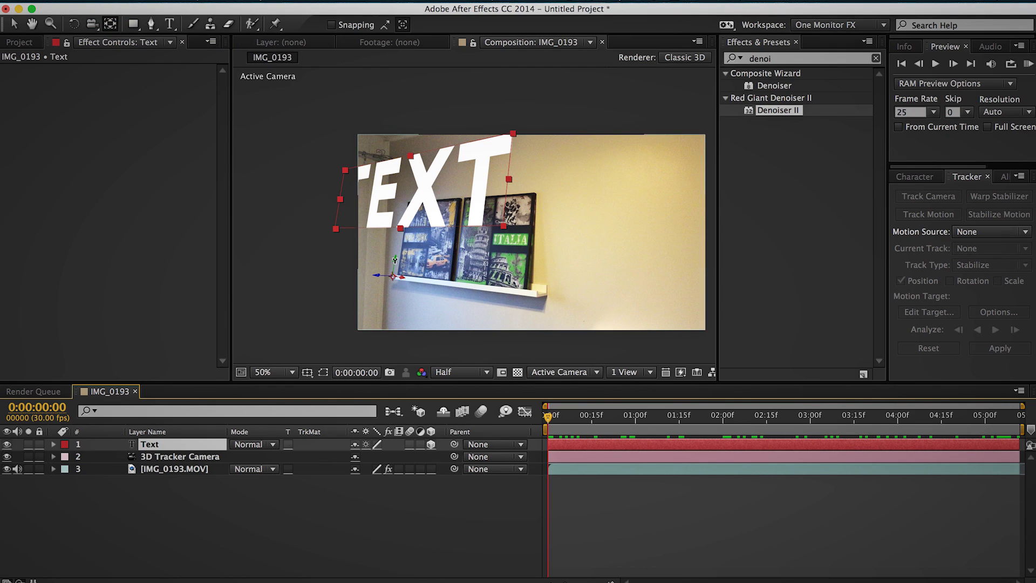
drag(394, 261, 399, 235)
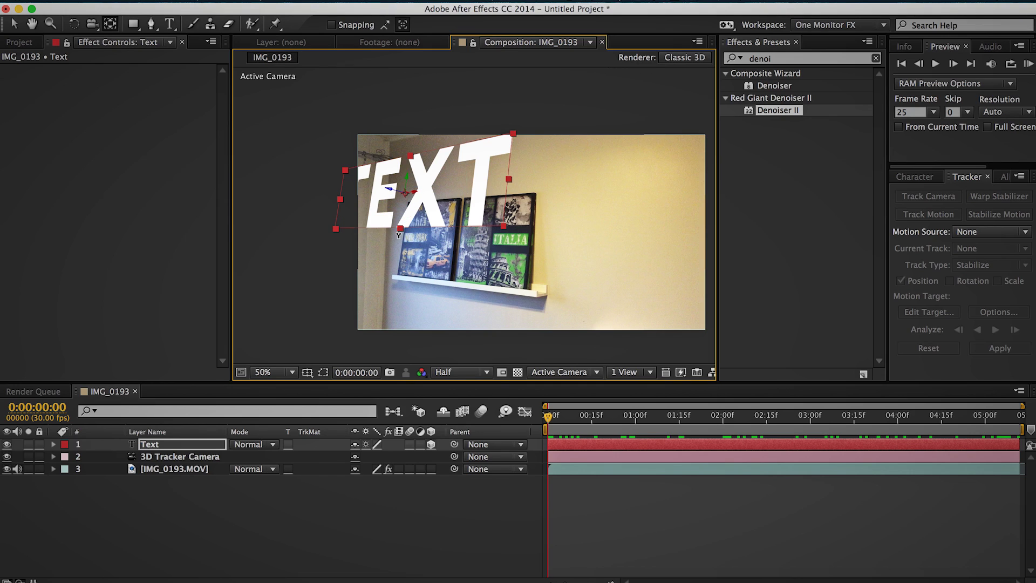
drag(548, 416, 921, 416)
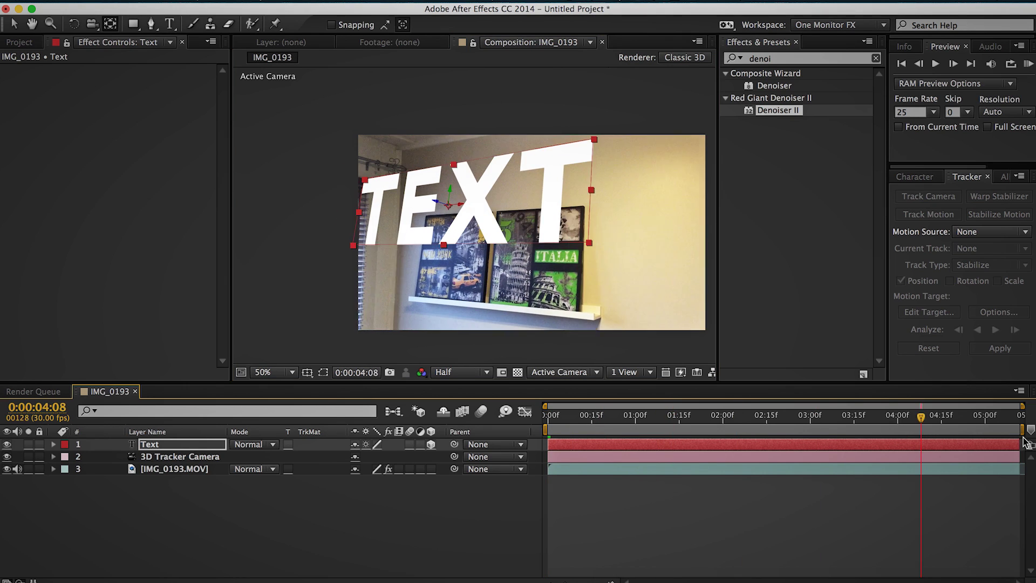
drag(1025, 442, 520, 444)
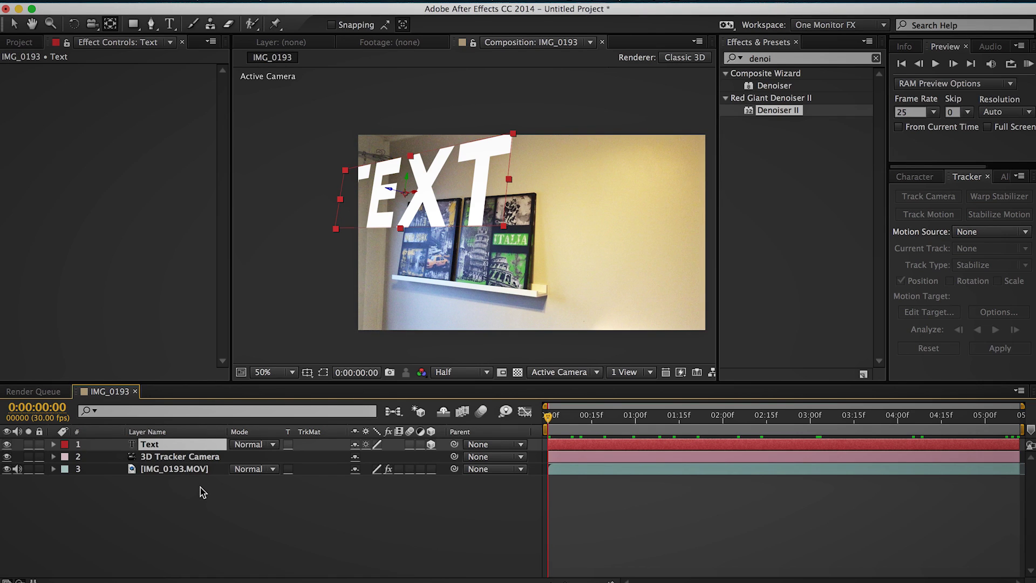
Keyframe the text's Scale at frame 8 and set Scale 0% at frame 0, then preview.
key(s)
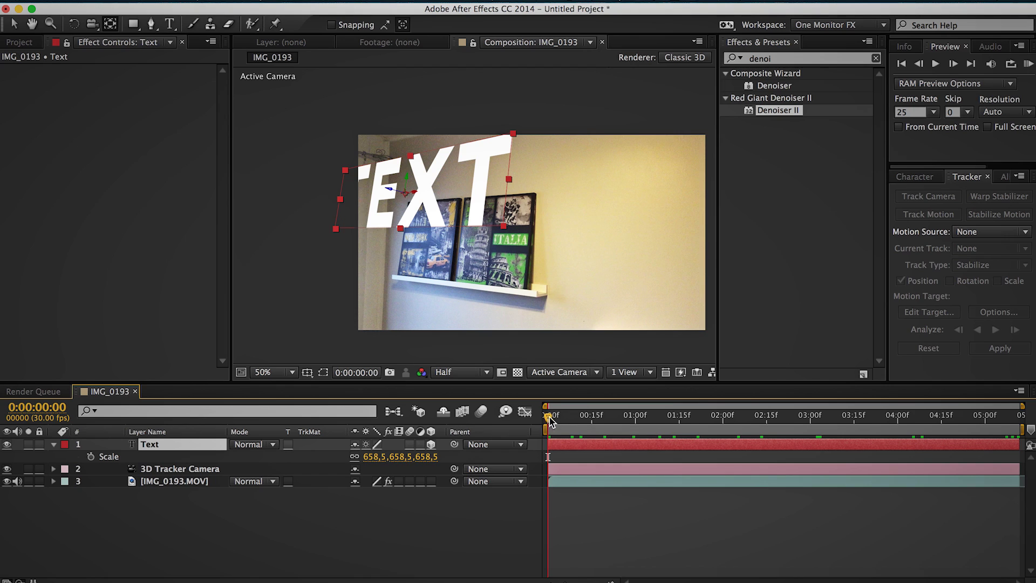
drag(547, 415, 571, 419)
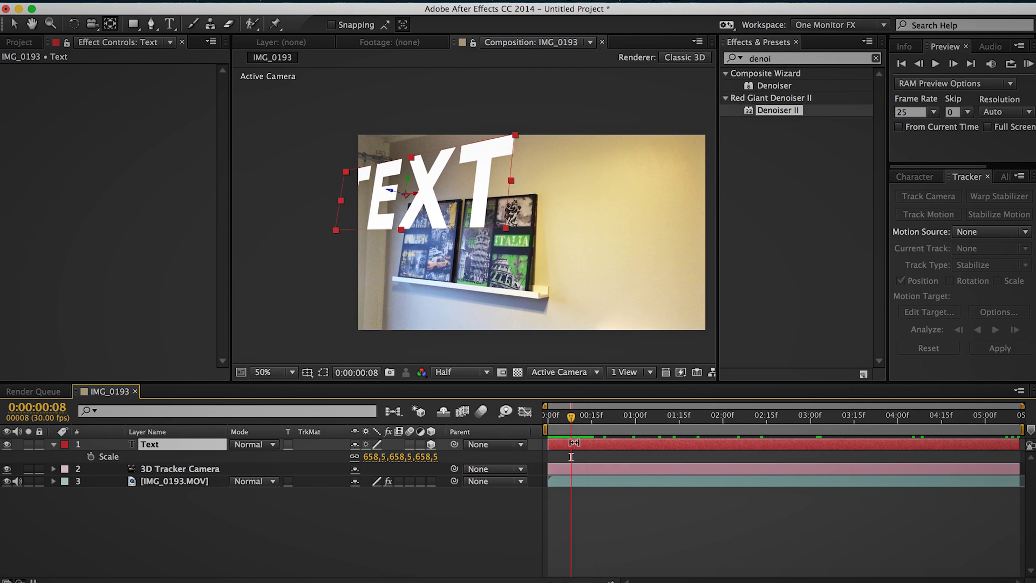
click(90, 456)
drag(572, 419, 546, 423)
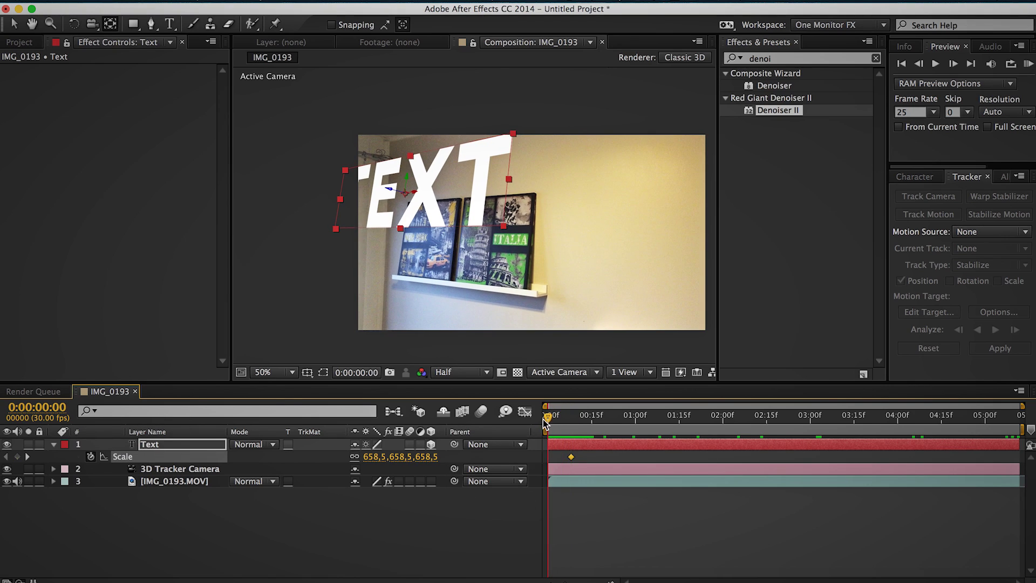
click(374, 457)
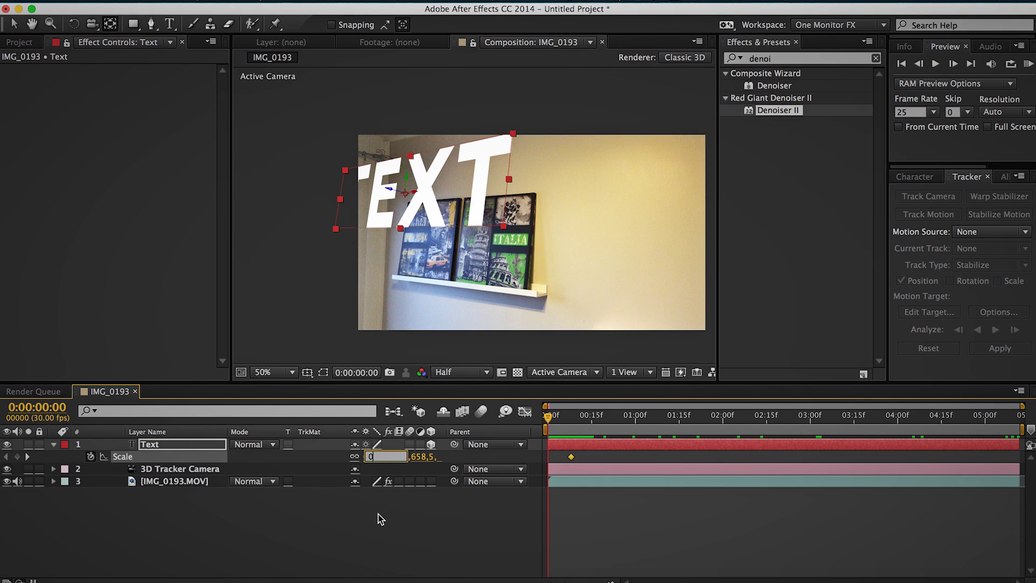
text(0)
key(Return)
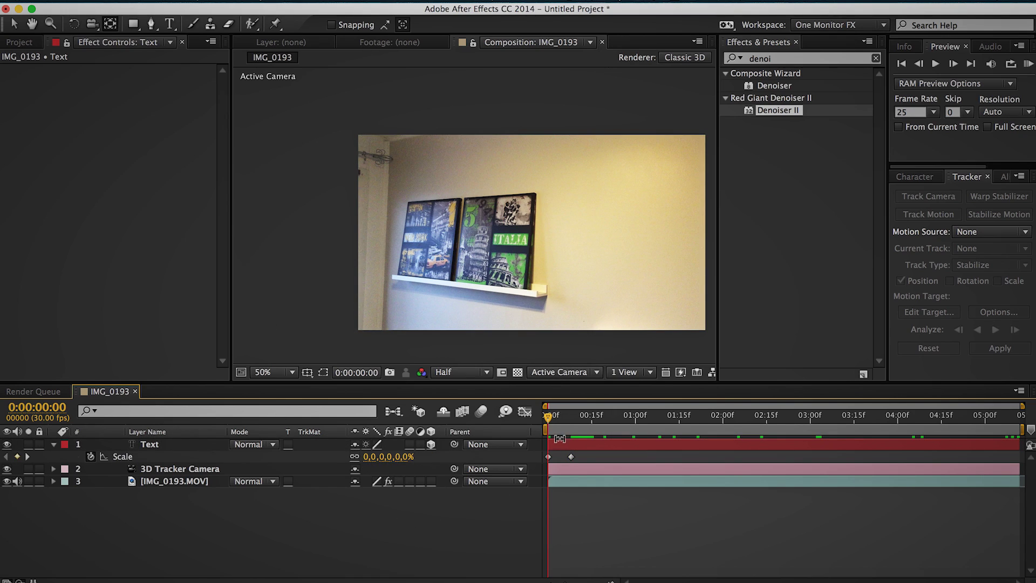
mouse_move(548, 420)
mouse_down()
mouse_move(578, 415)
mouse_move(533, 413)
mouse_up()
key(KP_0)
Apply Easy Ease Out to the first Scale keyframe.
click(590, 420)
drag(591, 420, 526, 429)
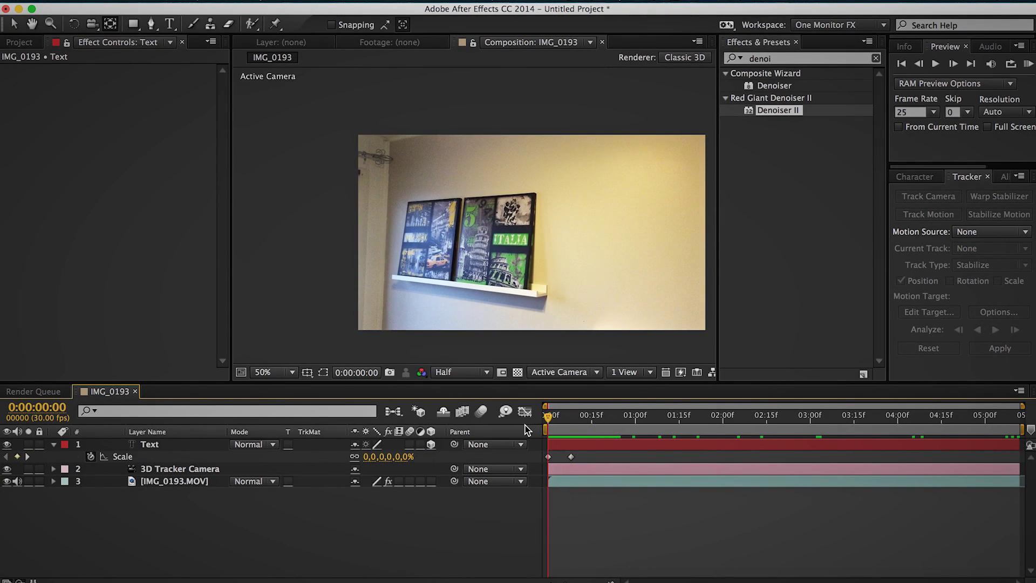
right_click(549, 457)
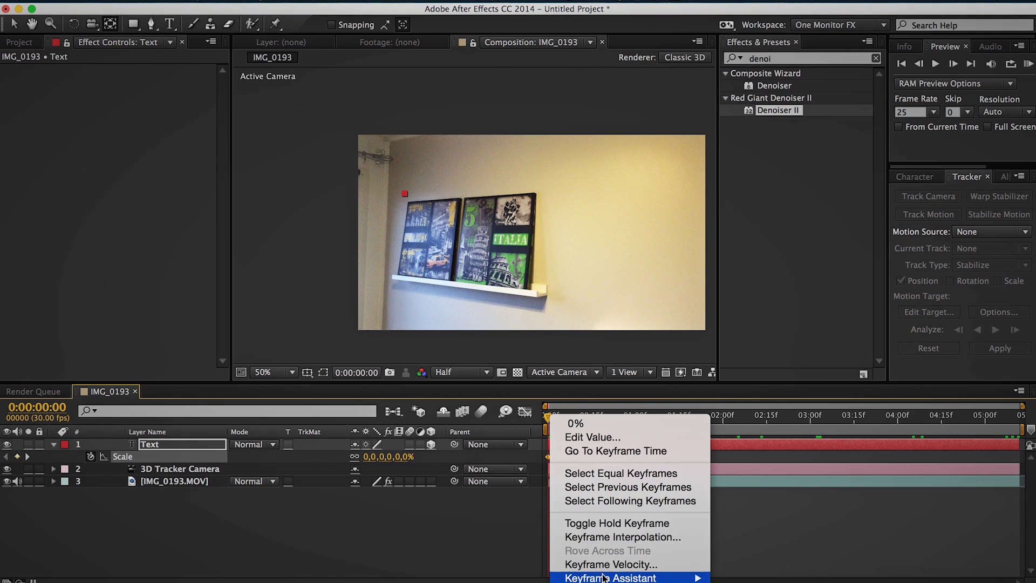
mouse_move(605, 577)
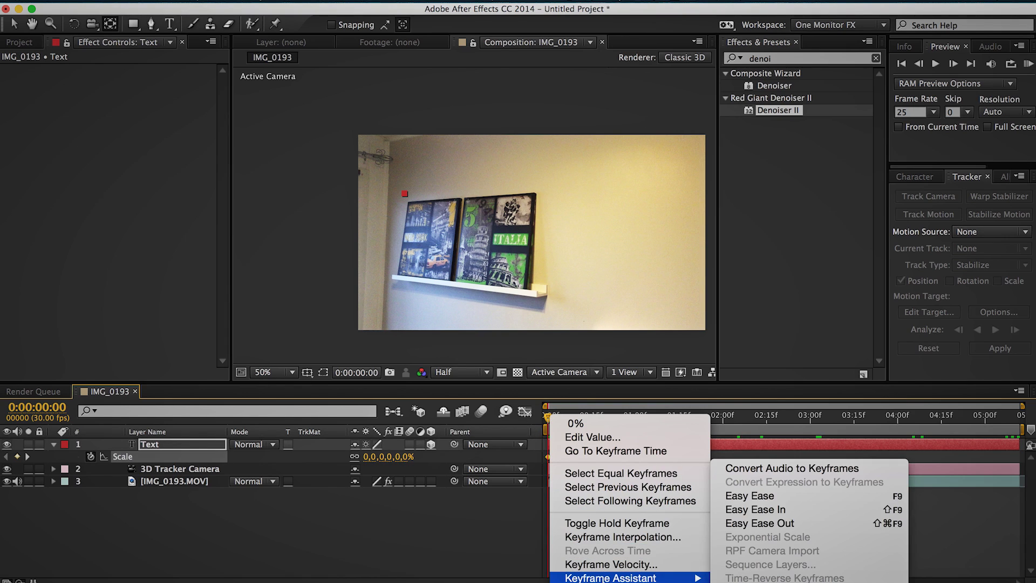
click(760, 523)
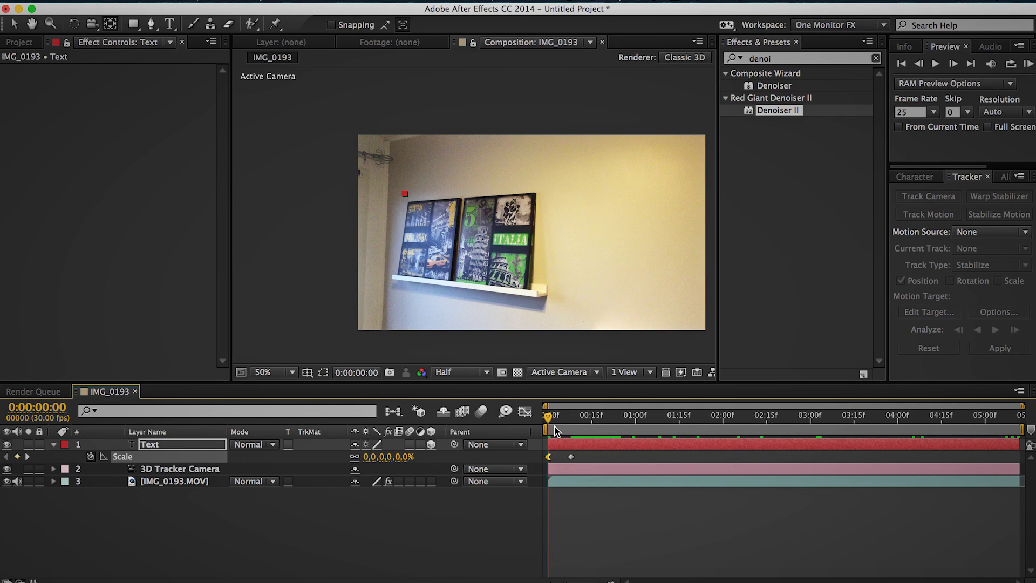
Apply Easy Ease to the second Scale keyframe and preview the eased animation.
drag(555, 430, 566, 426)
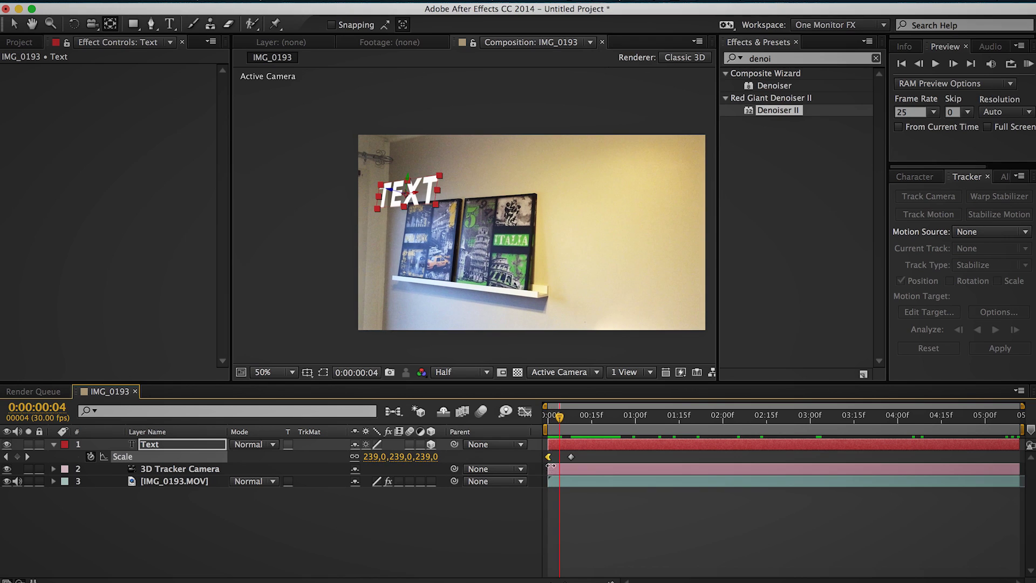
right_click(571, 457)
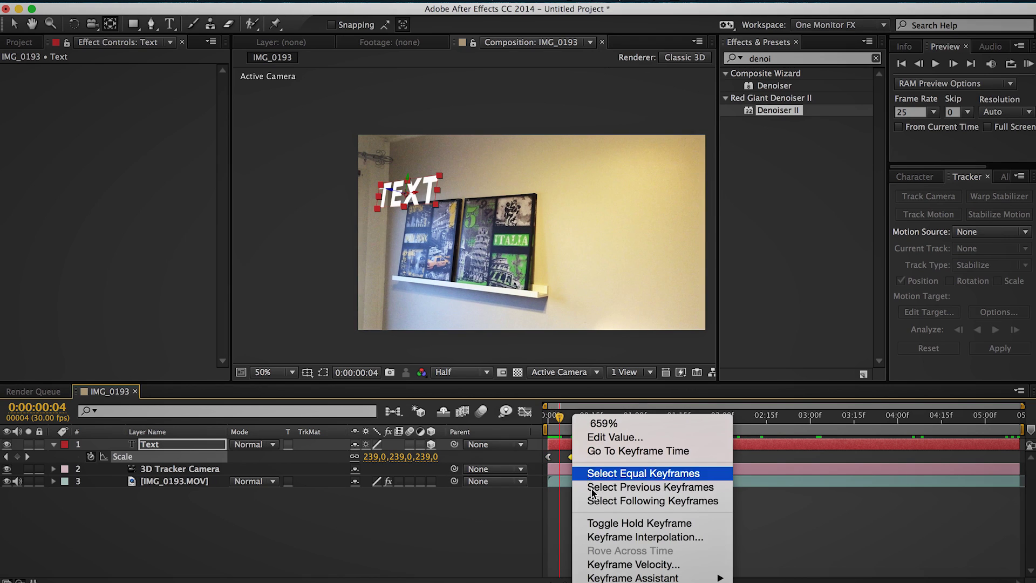
mouse_move(608, 576)
click(777, 496)
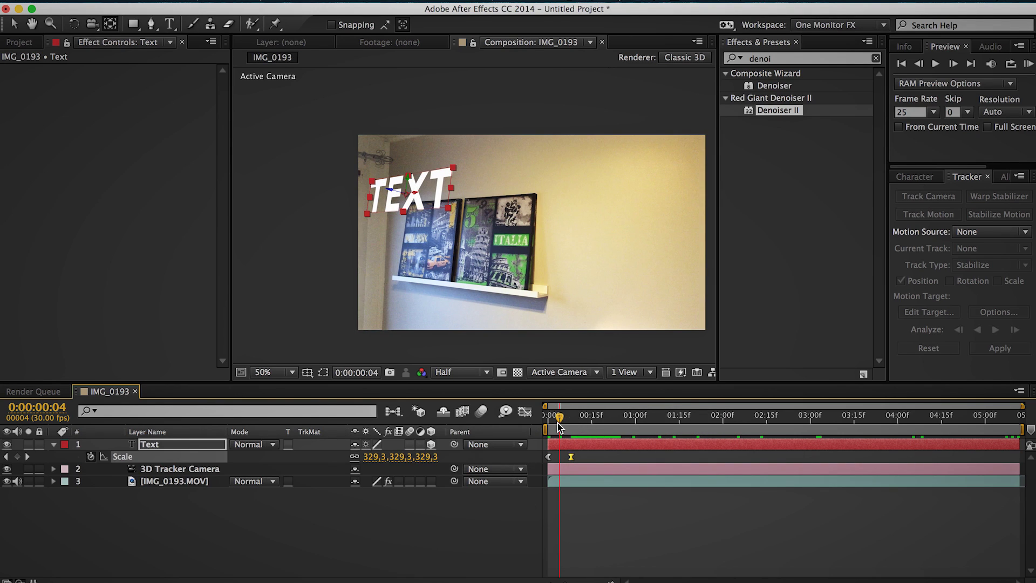
key(space)
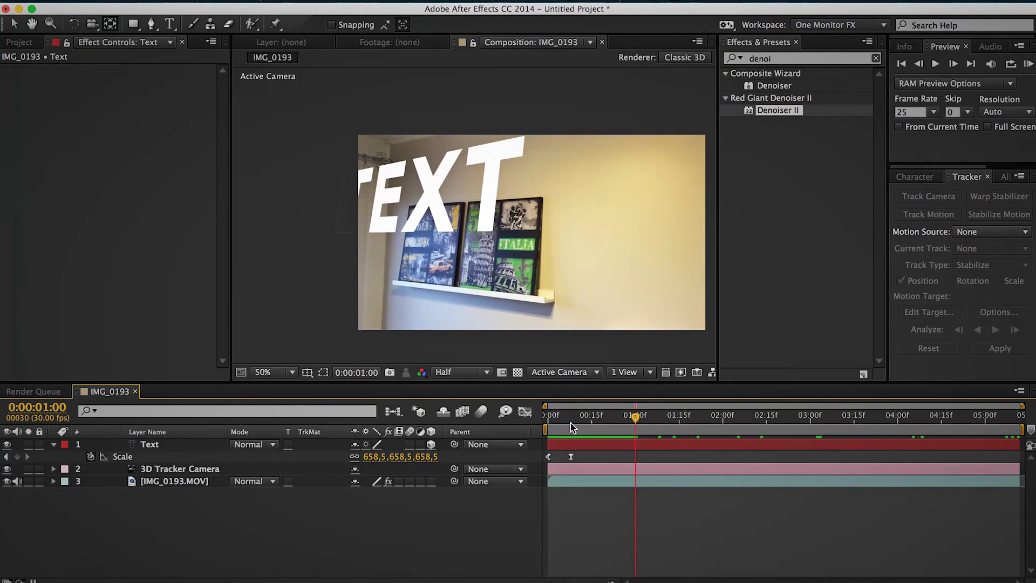
Turn on the Text layer's Motion Blur switch.
key(space)
click(558, 424)
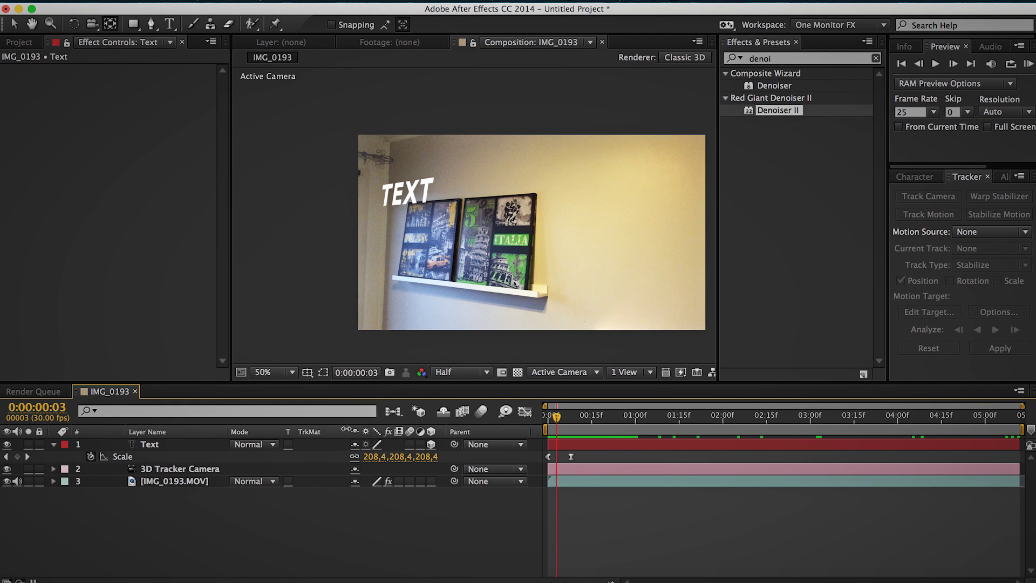
click(175, 448)
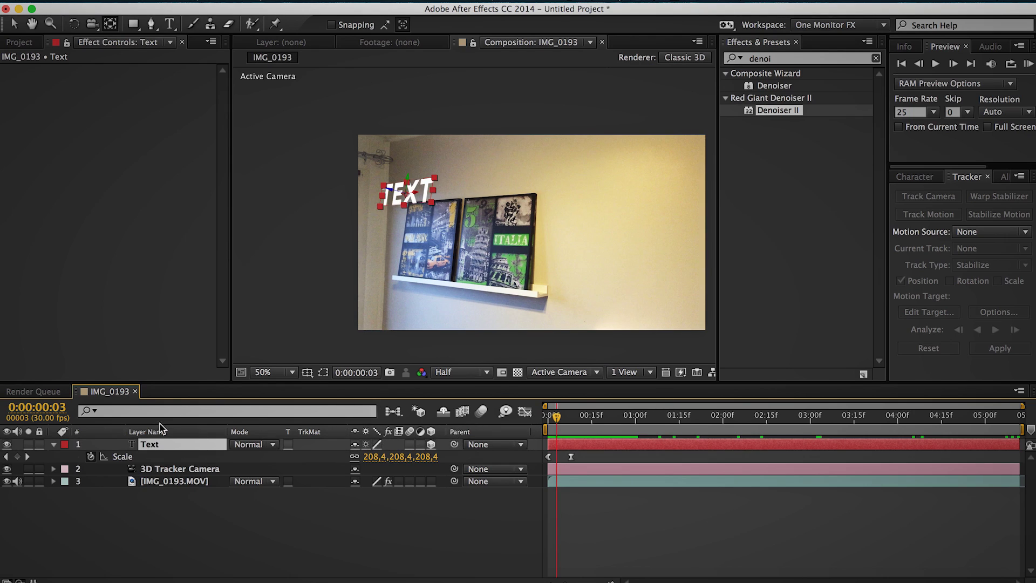
click(409, 445)
Enable composition motion blur, compare it on and off, and preview the blurred scale-up.
click(559, 422)
click(480, 412)
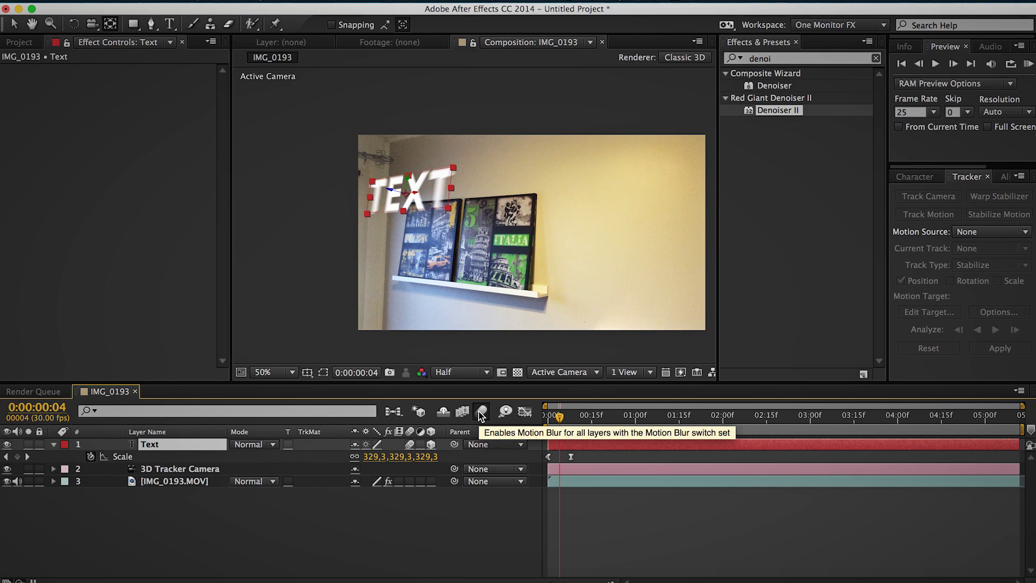
click(452, 523)
click(482, 413)
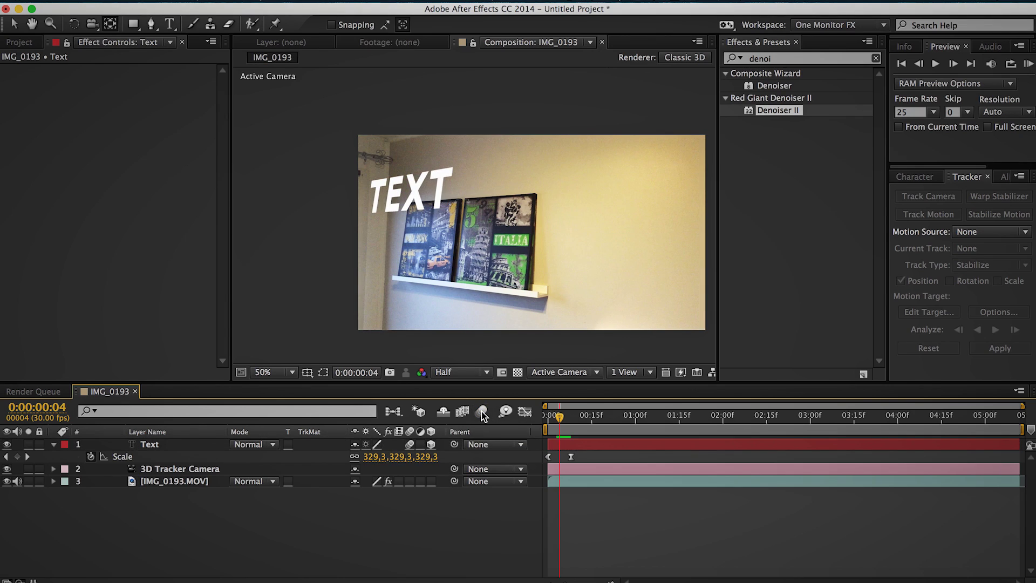
click(482, 412)
click(482, 413)
click(482, 413)
click(482, 413)
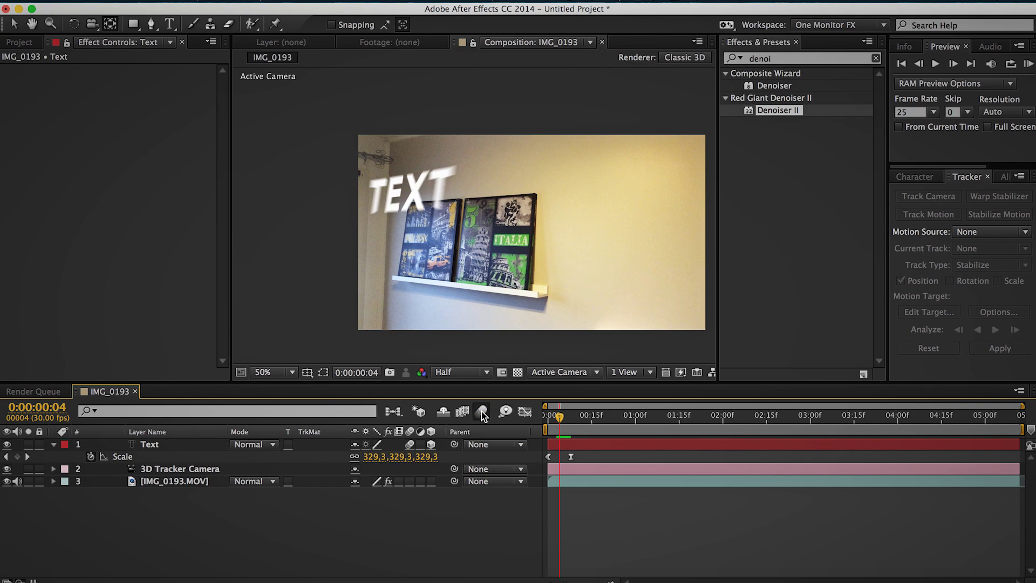
key(KP_0)
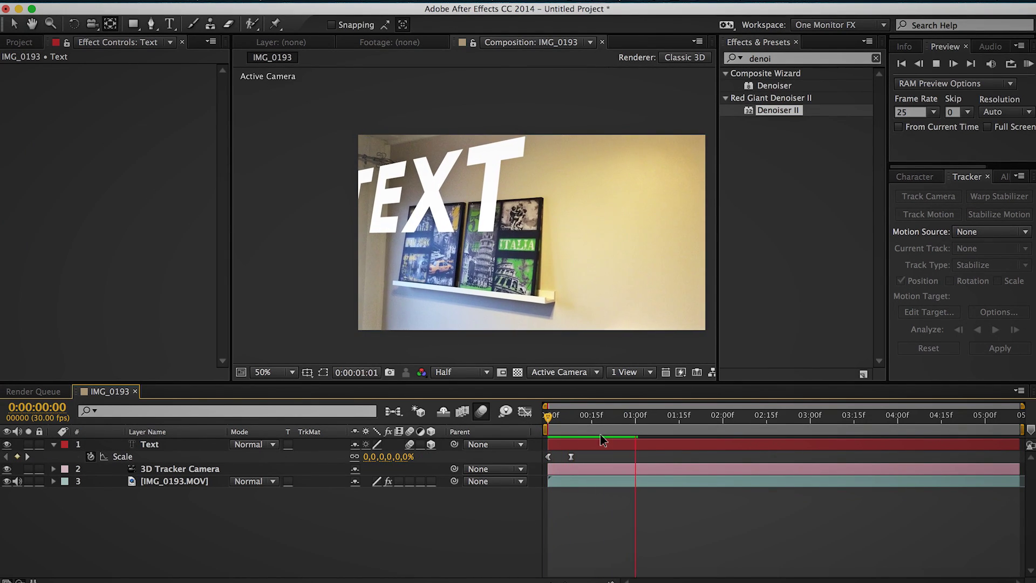
click(546, 427)
Preview the TEXT animation again, then hide the TEXT layer and collapse its properties.
key(space)
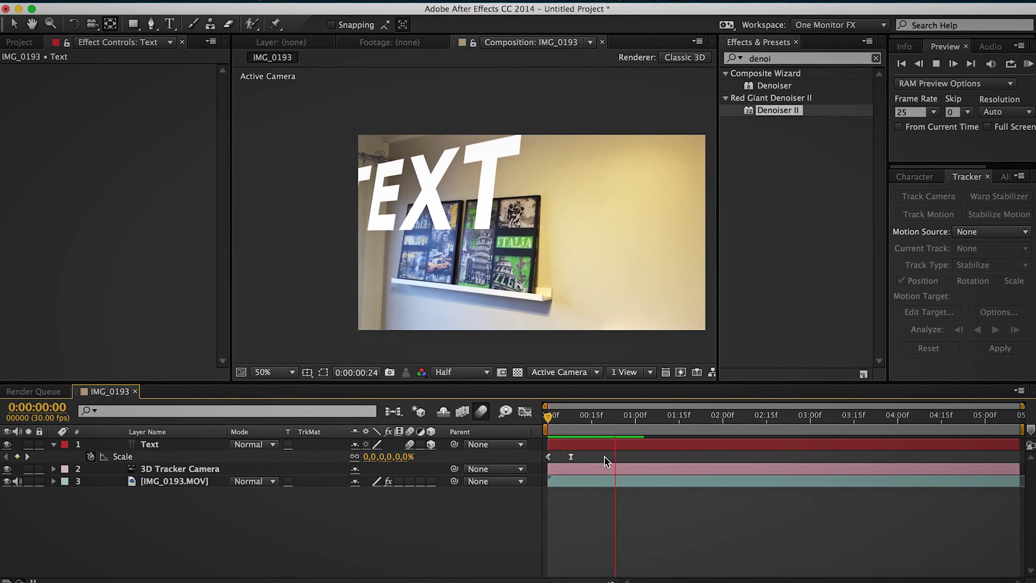
click(556, 426)
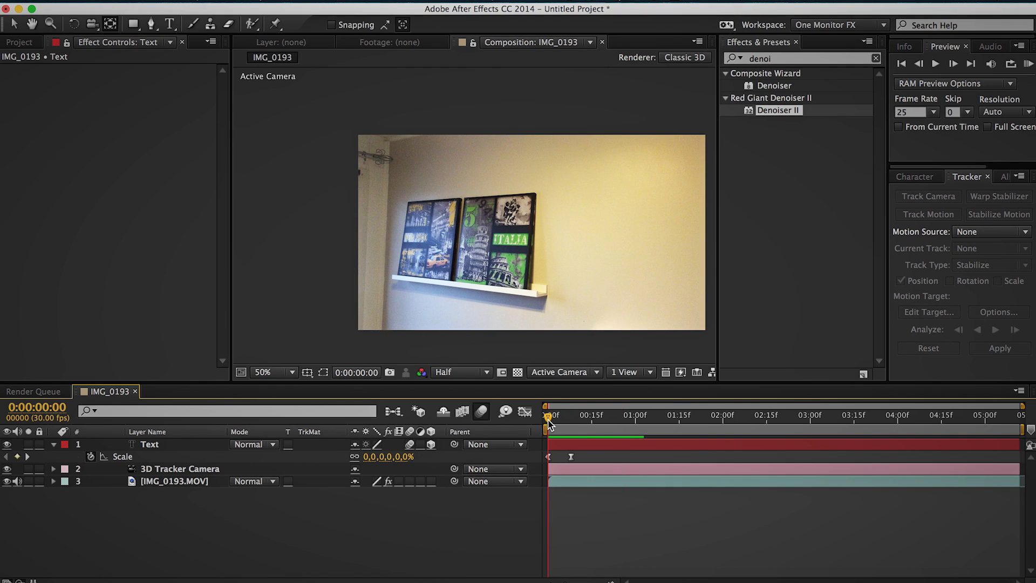
drag(548, 424, 589, 427)
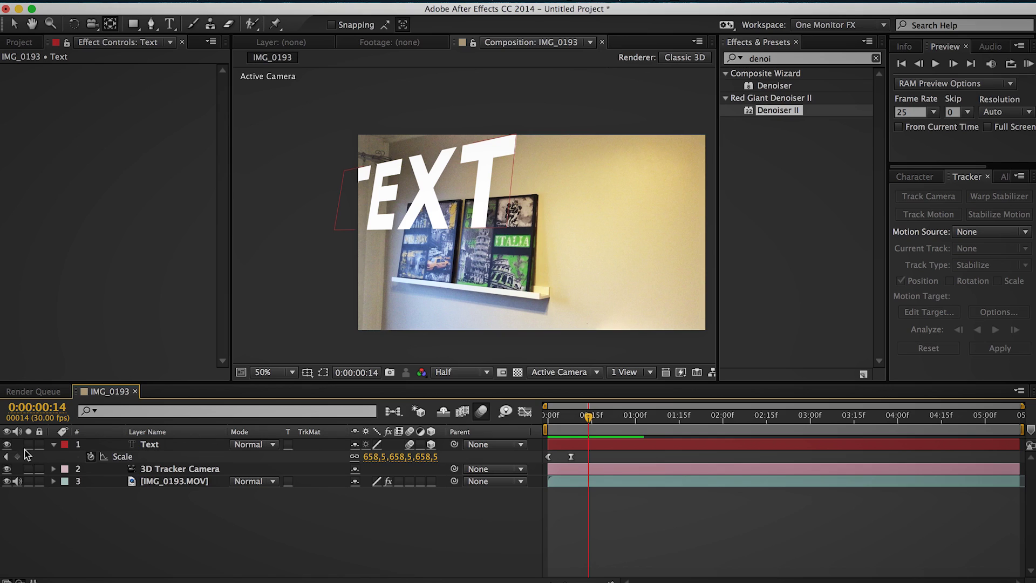
click(7, 445)
click(54, 444)
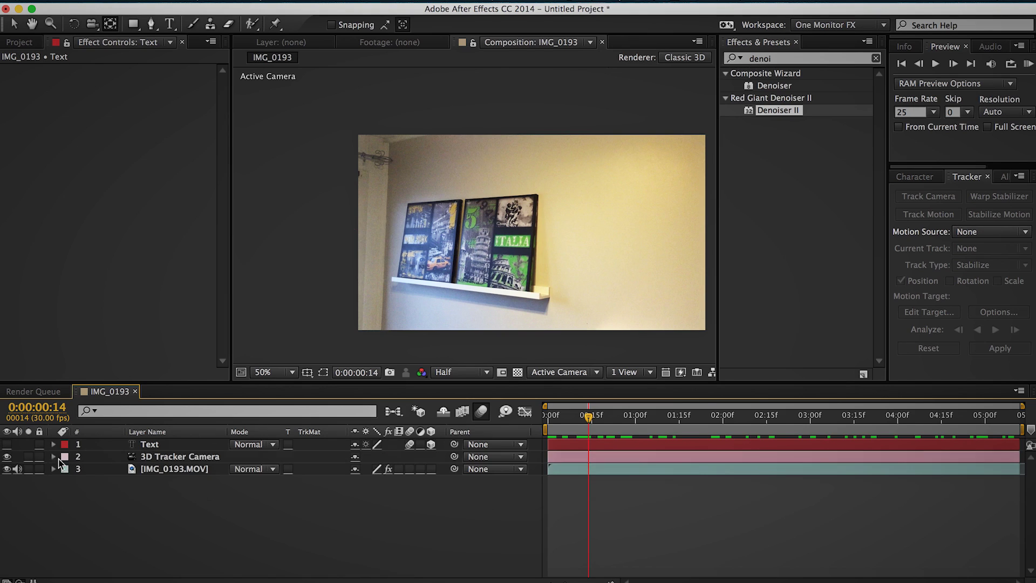
Create Track Null 1 from the wall footage's camera-tracker points on the middle poster.
click(166, 470)
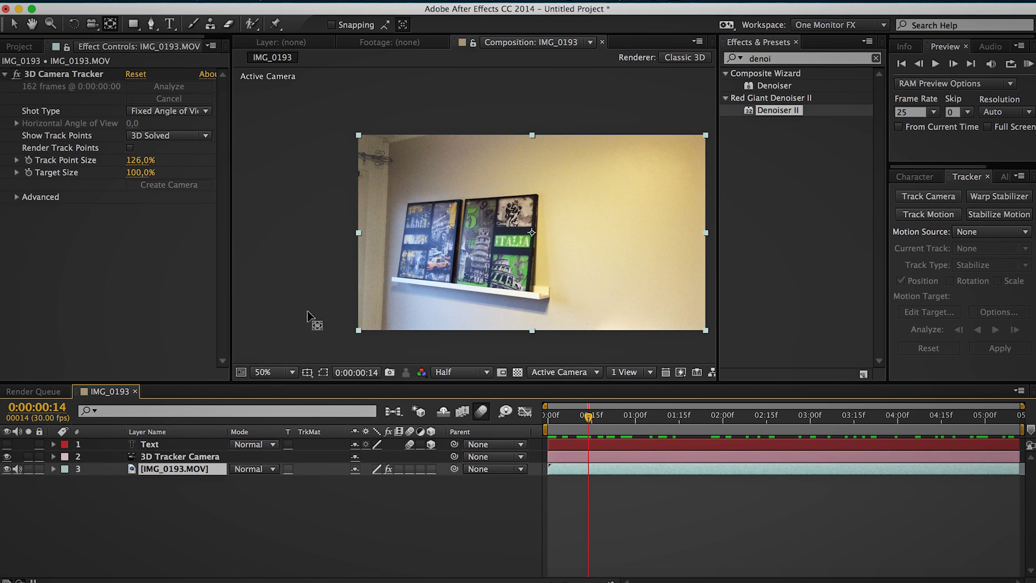
click(54, 79)
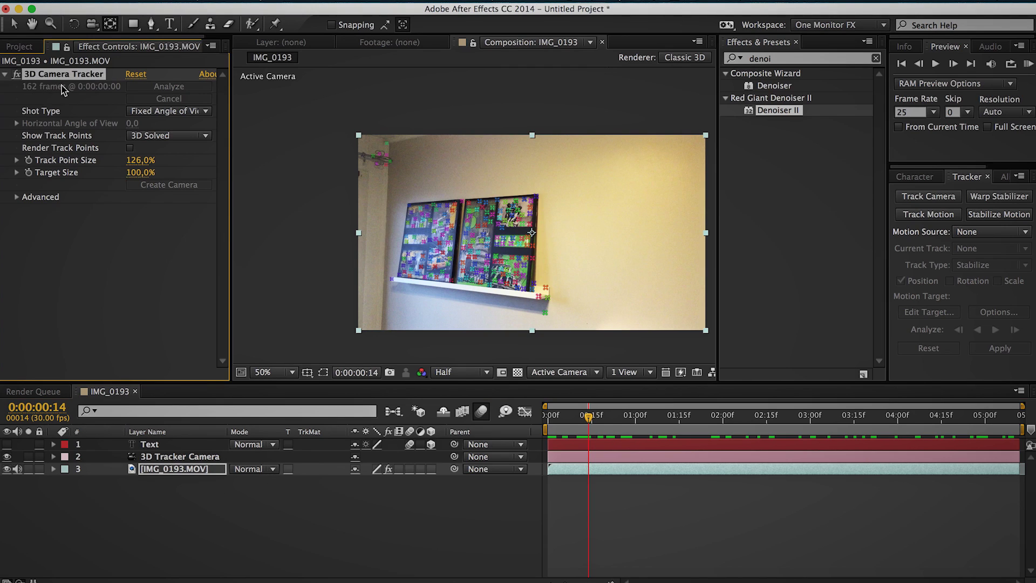
click(14, 24)
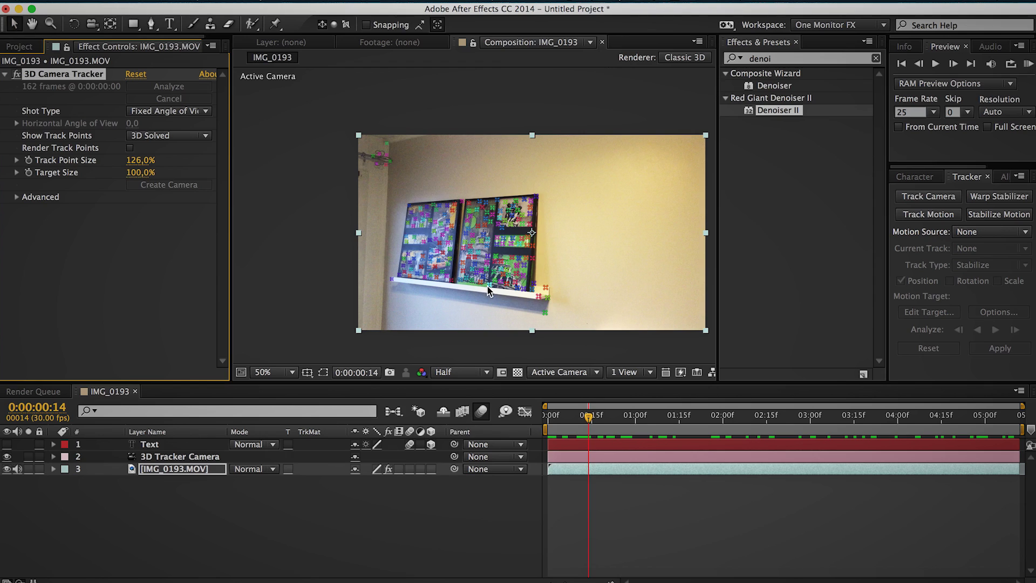
click(484, 222)
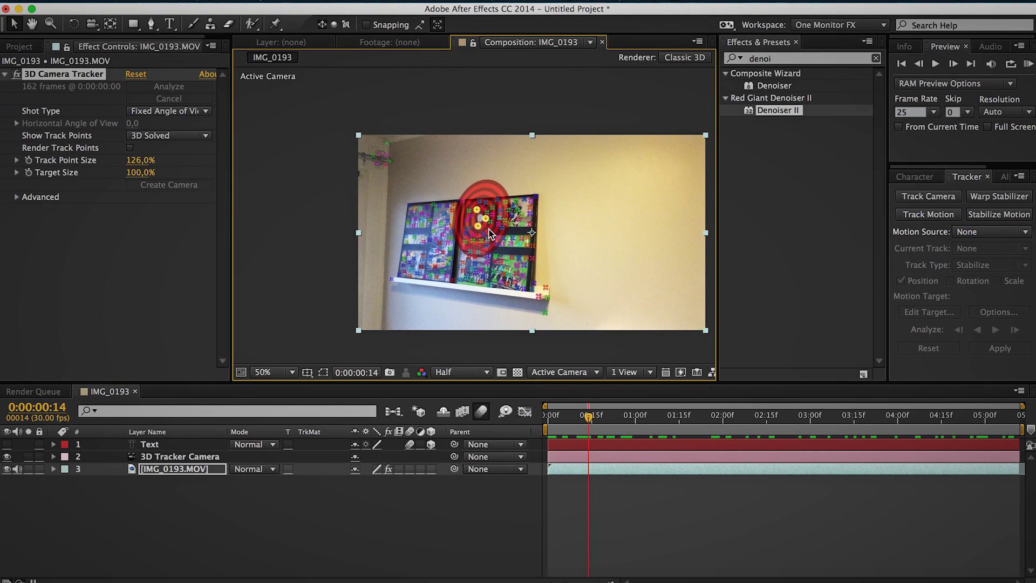
right_click(482, 220)
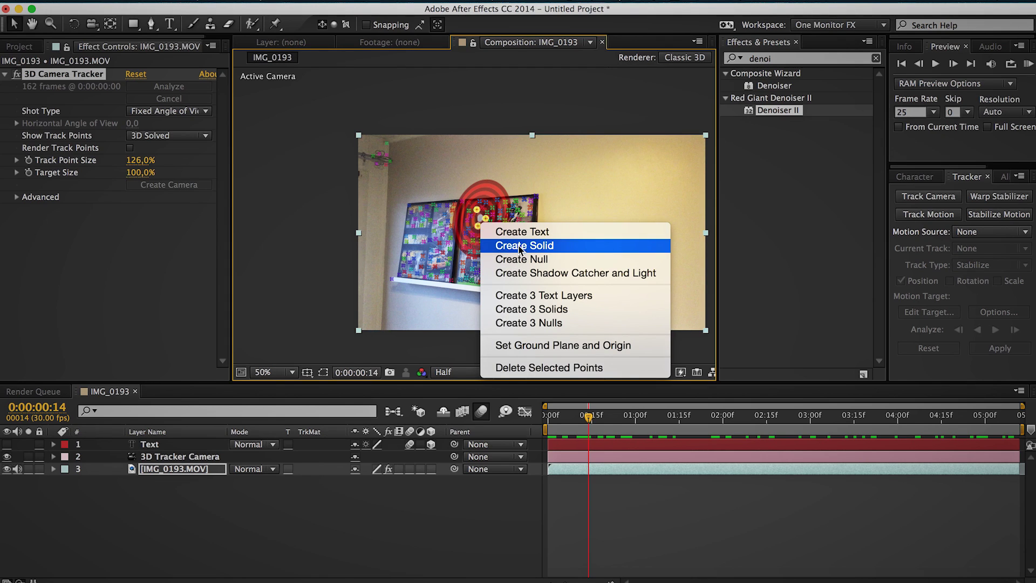
click(563, 261)
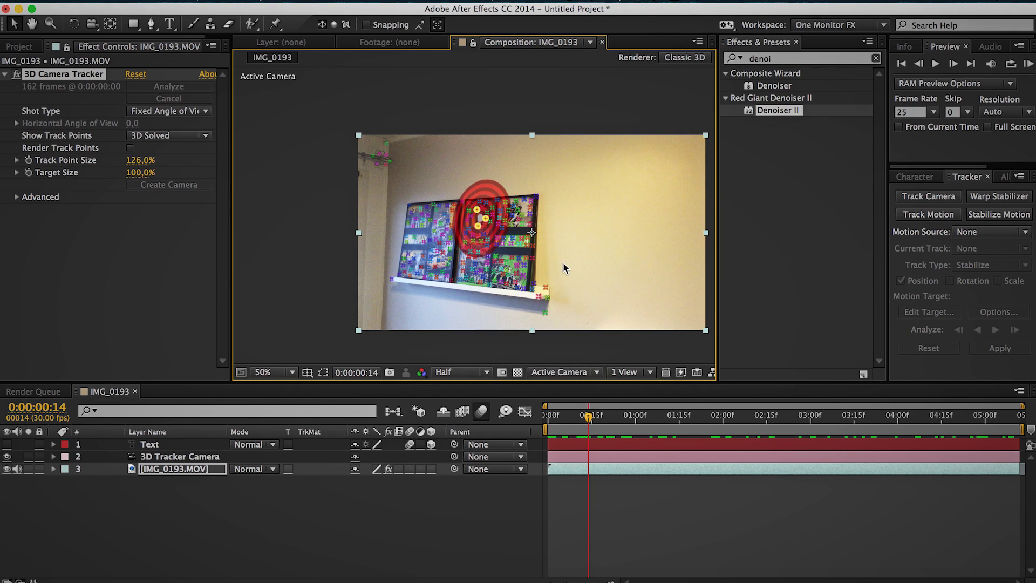
click(209, 527)
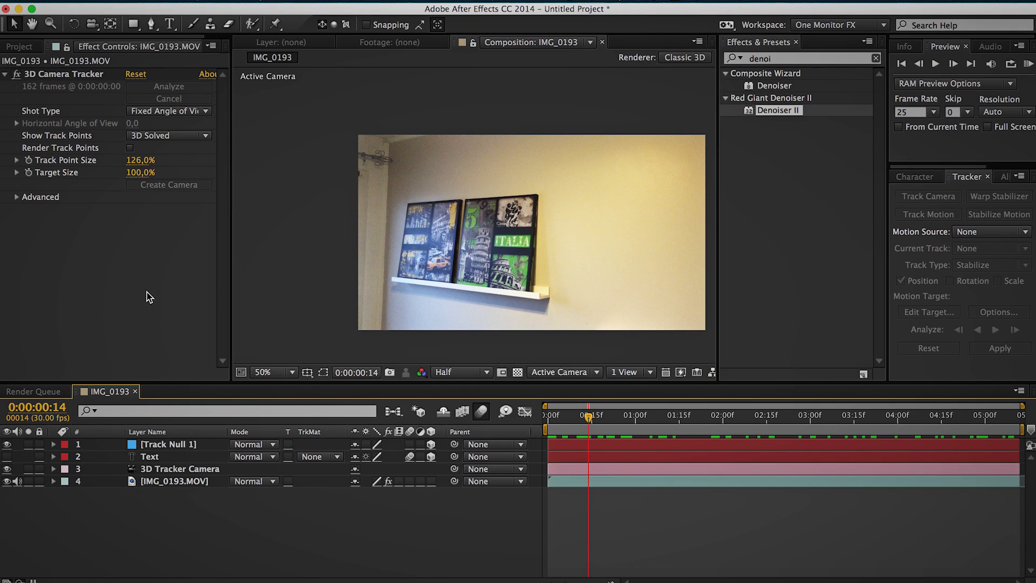
click(193, 446)
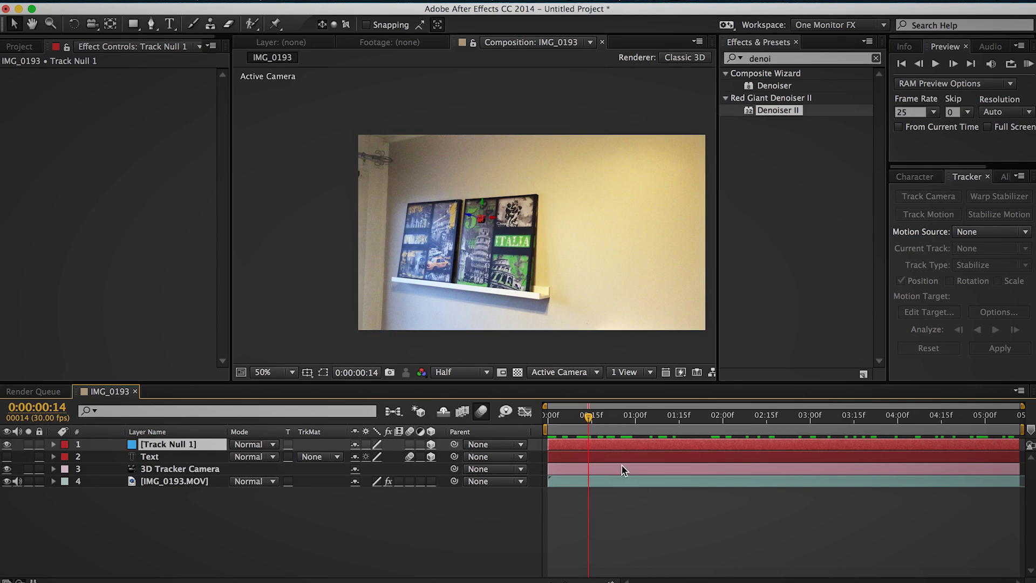
Check the null over the clip, then add PC guy.png to the composition.
drag(589, 419, 548, 430)
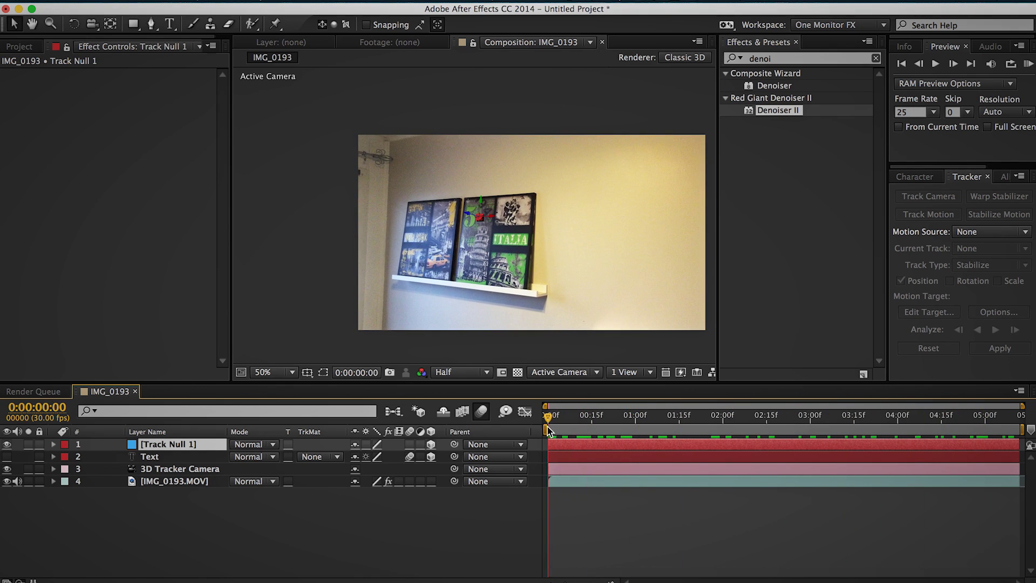
click(216, 510)
click(8, 47)
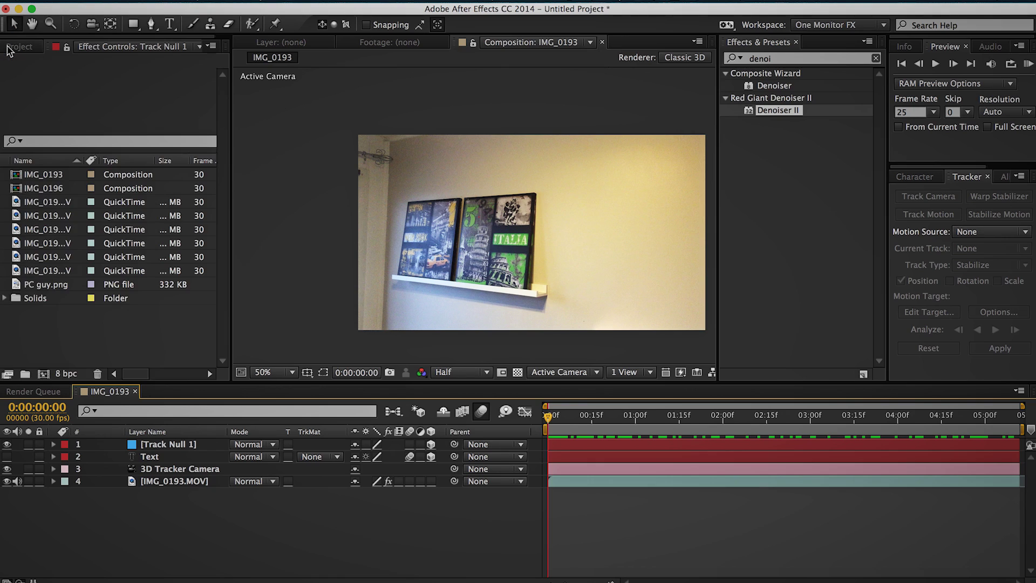
click(47, 285)
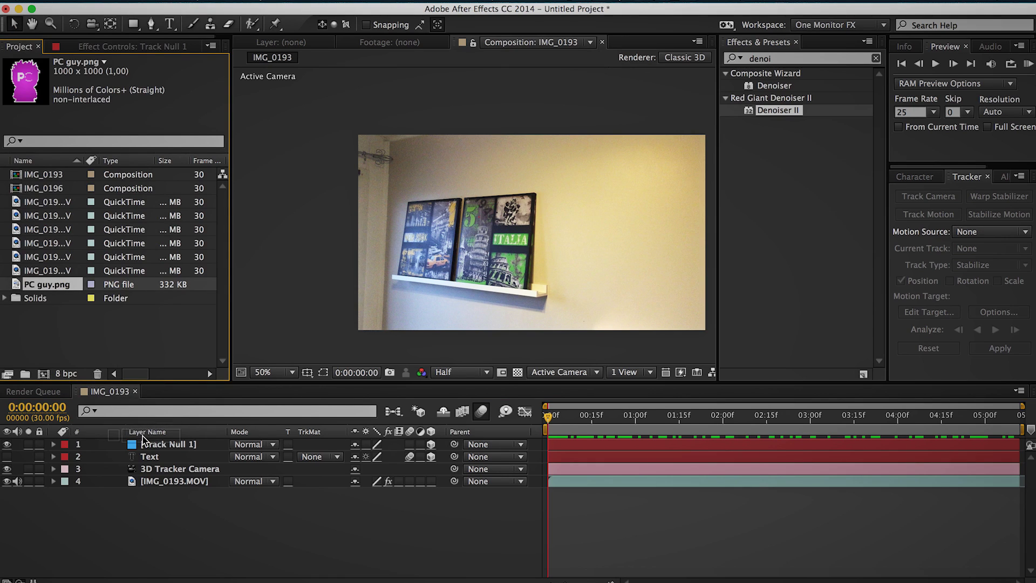
drag(144, 438, 144, 446)
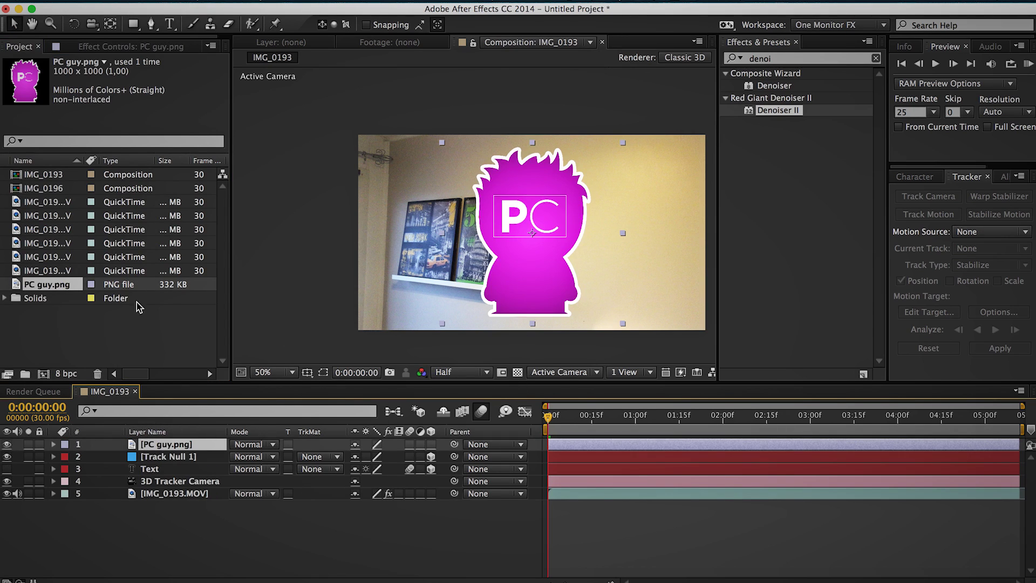
Scale the PC guy layer to 55%, make it 3D, and parent it to Track Null 1.
key(s)
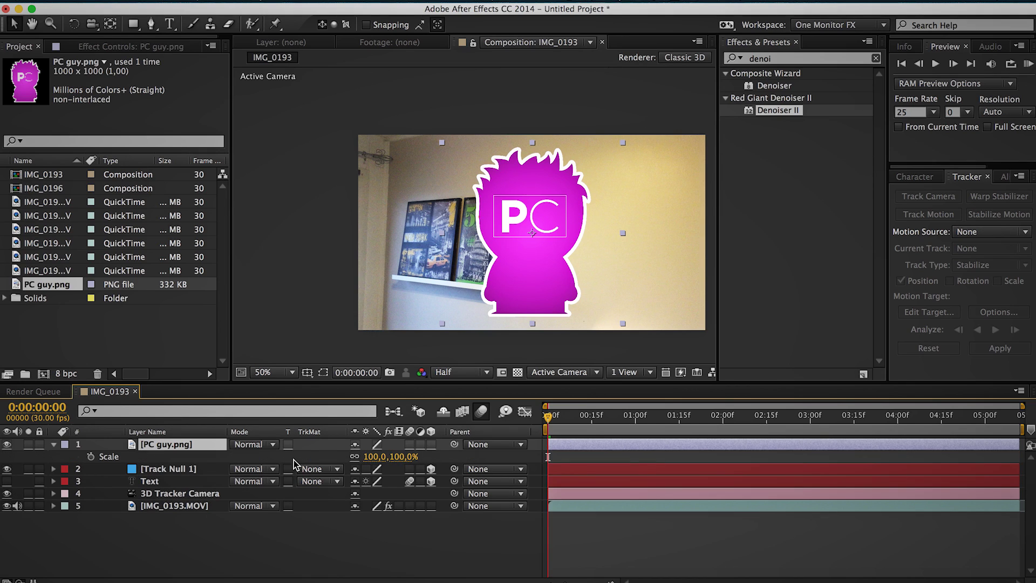
drag(372, 457, 346, 457)
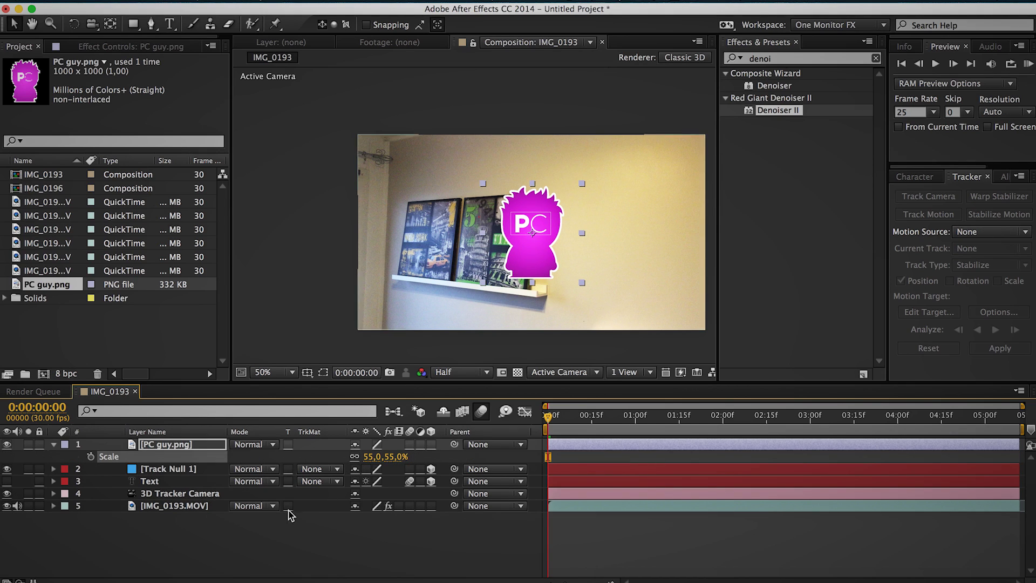
click(290, 515)
click(54, 446)
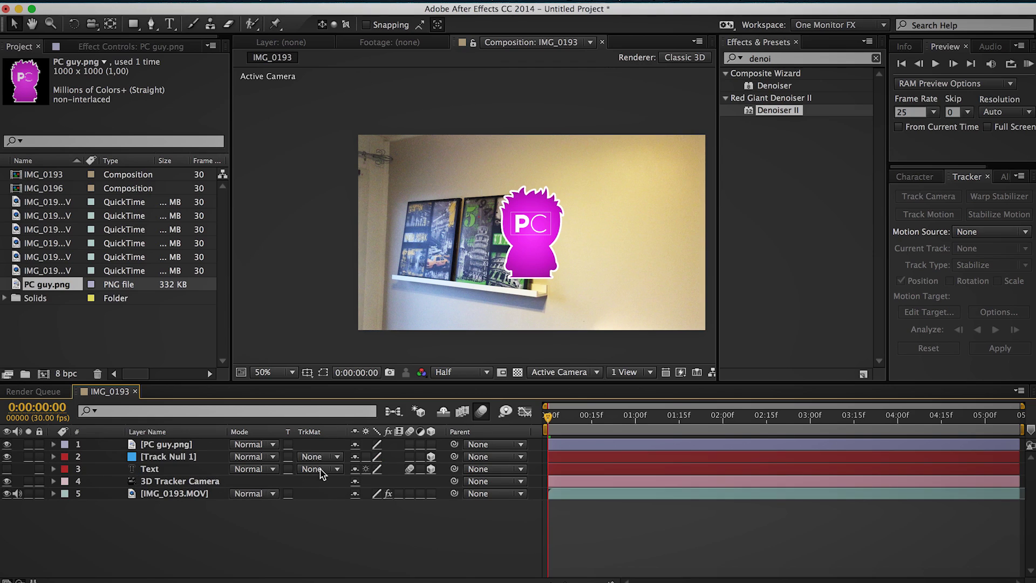
click(431, 444)
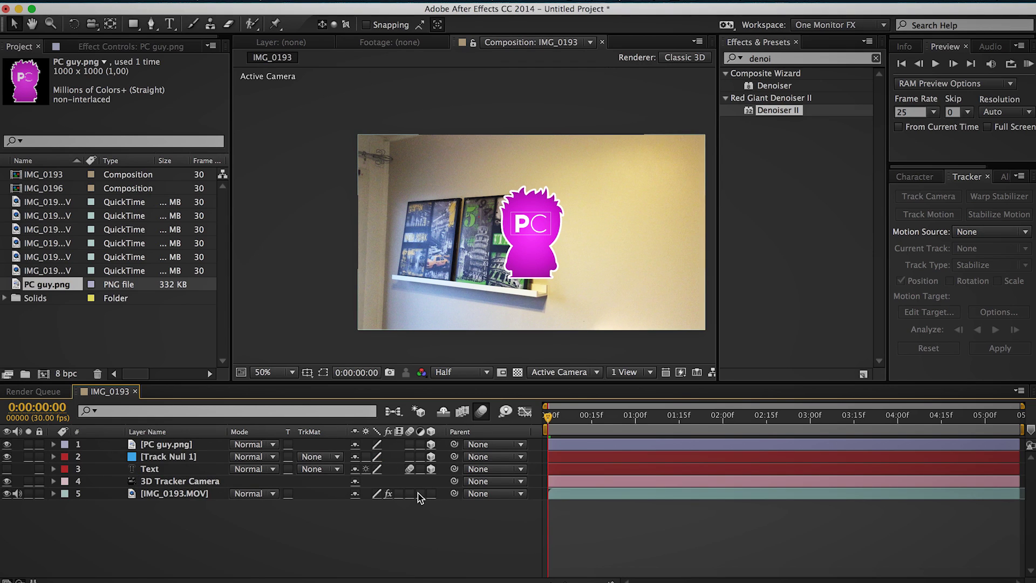
drag(454, 444, 183, 457)
click(559, 416)
drag(560, 420, 720, 419)
key(Home)
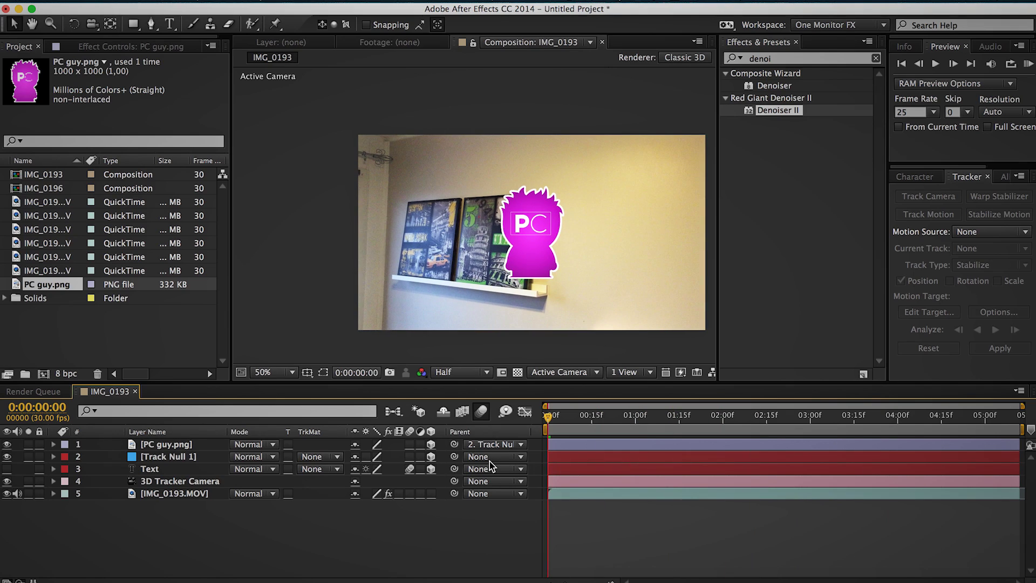
Rotate the PC guy logo 30° in Y, move it onto the middle poster, and preview the result.
click(185, 445)
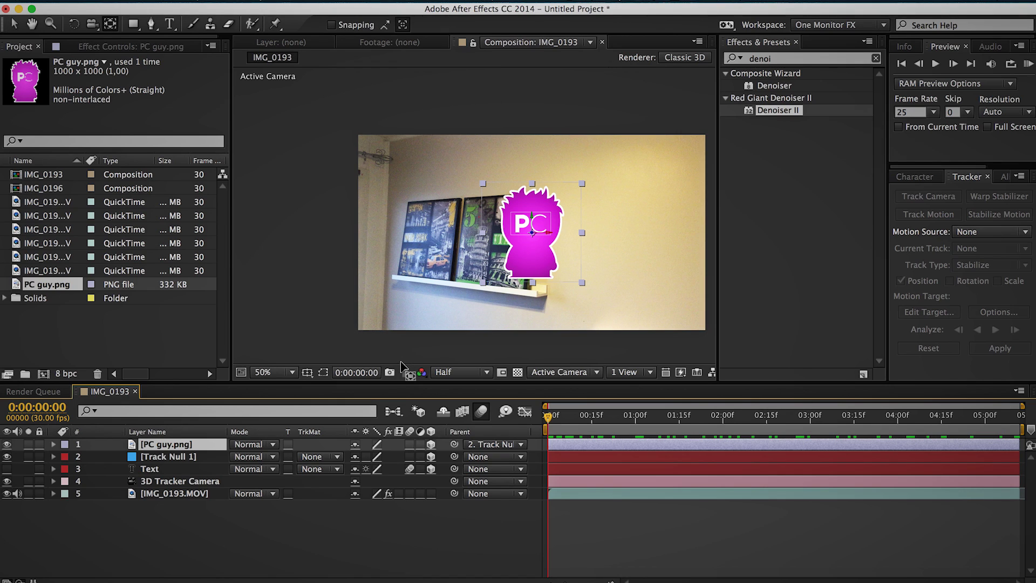
key(r)
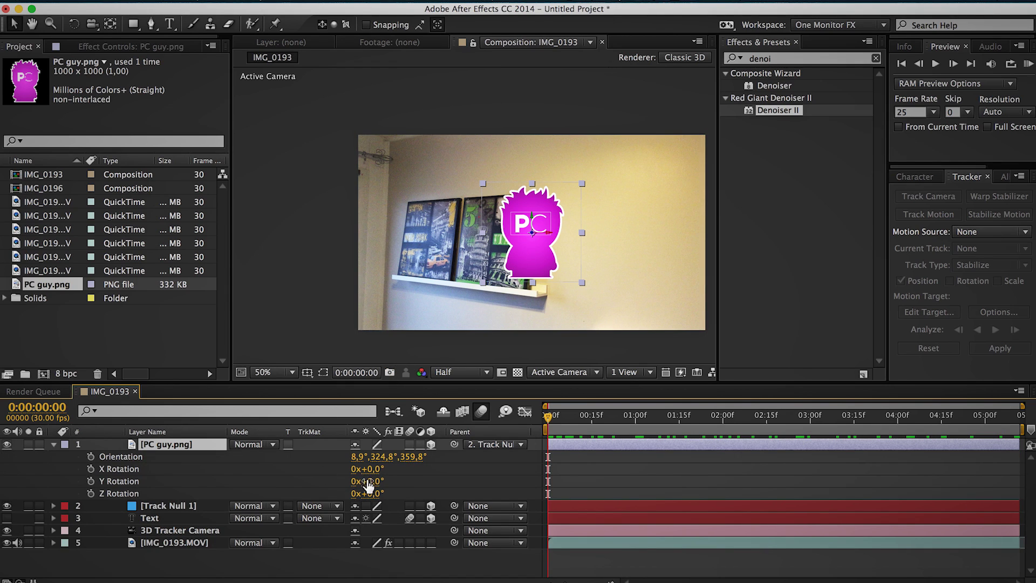
drag(372, 481, 414, 478)
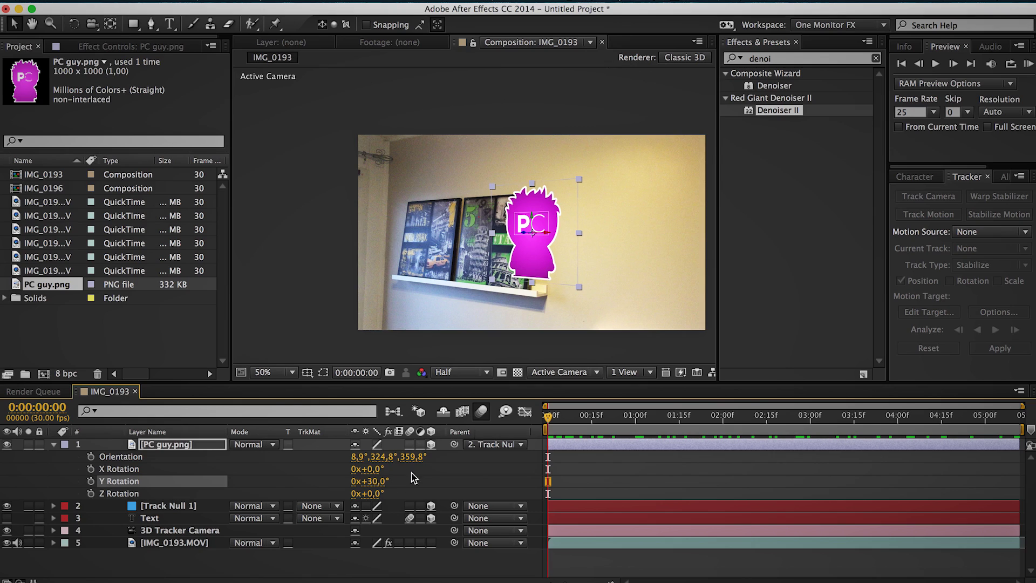
drag(550, 234, 446, 235)
click(335, 555)
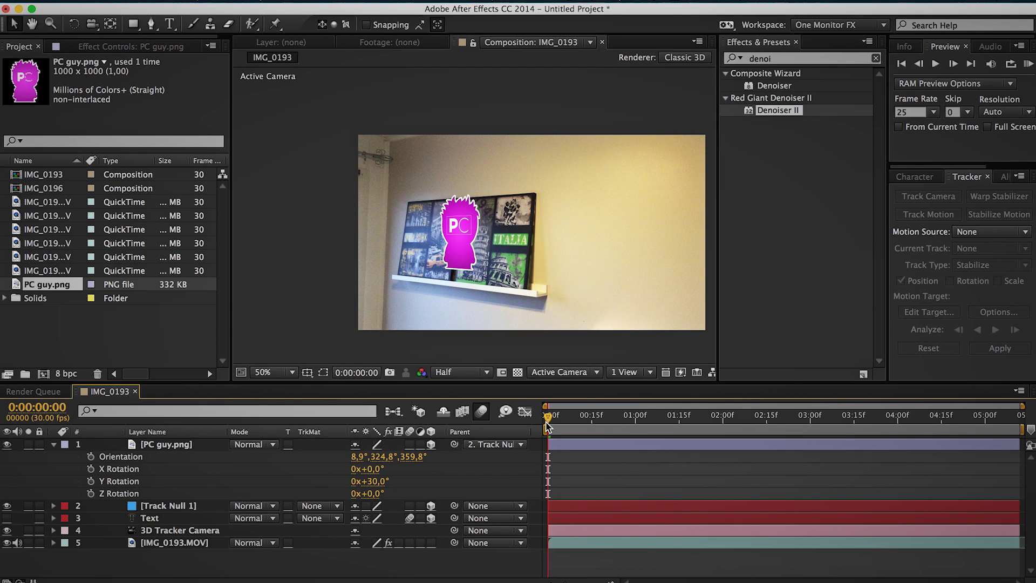
drag(547, 417, 994, 417)
key(space)
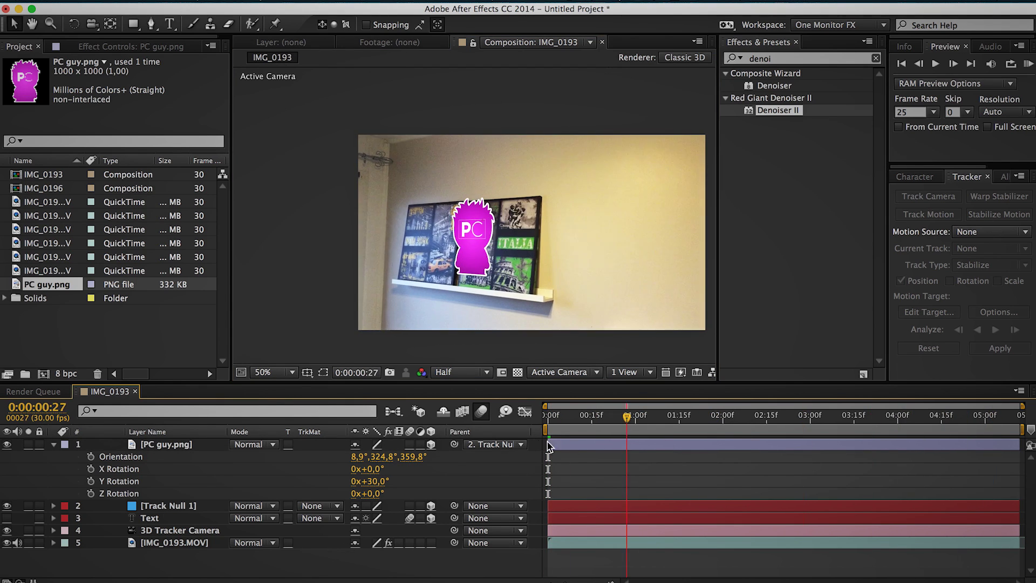